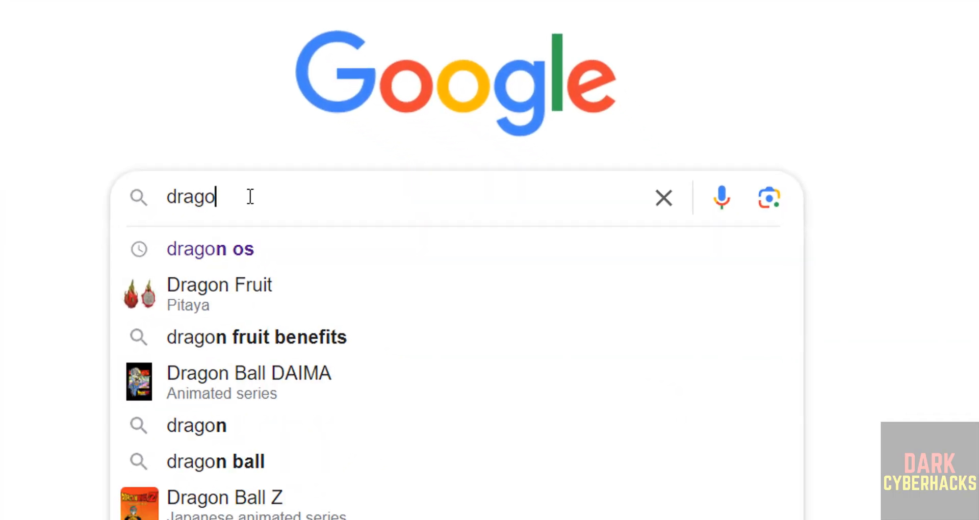
Search Google for 'dragon os' and open the SourceForge DragonOS_Focal download result.
type("n os")
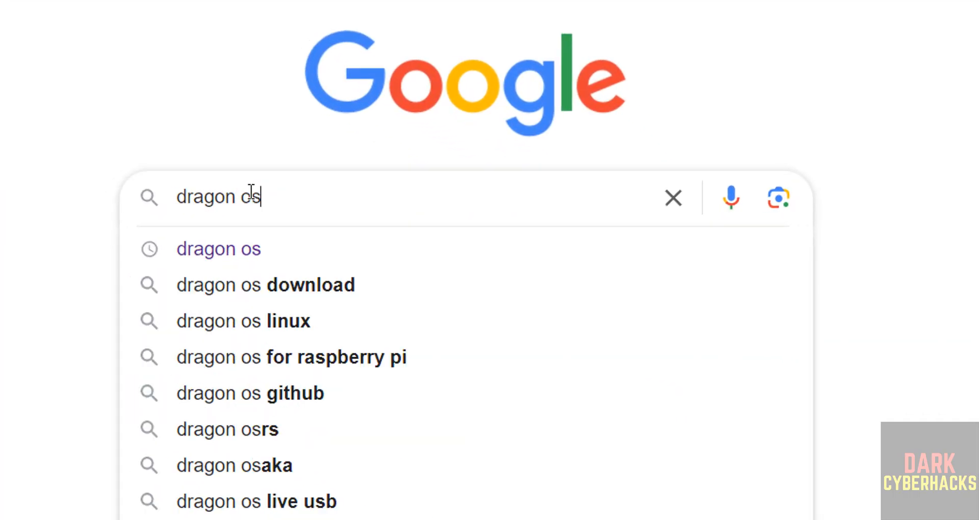
key("Return")
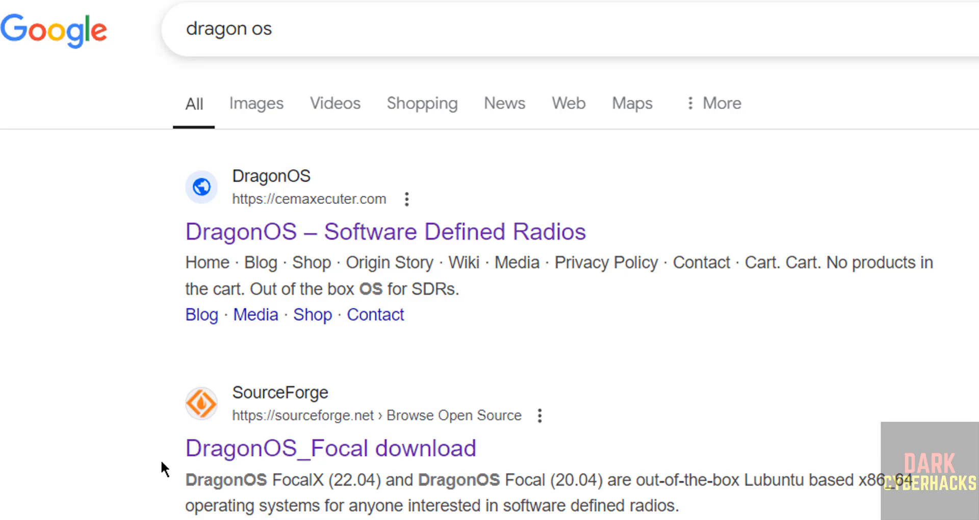
left_click(263, 448)
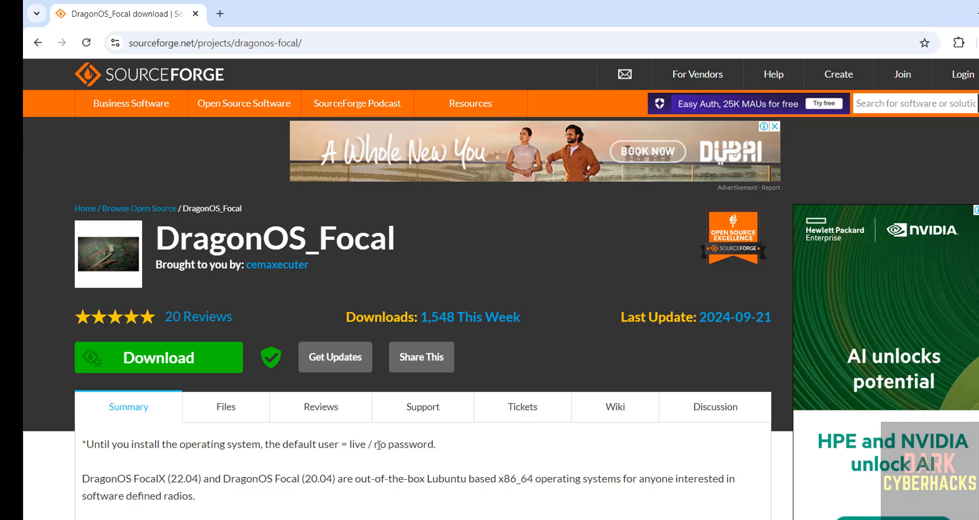
Browse the DragonOS_Focal project summary, then list its files, including DragonOS_FocalX_R37.1.iso (4.2 GB).
scroll(353, 473, "down", 2)
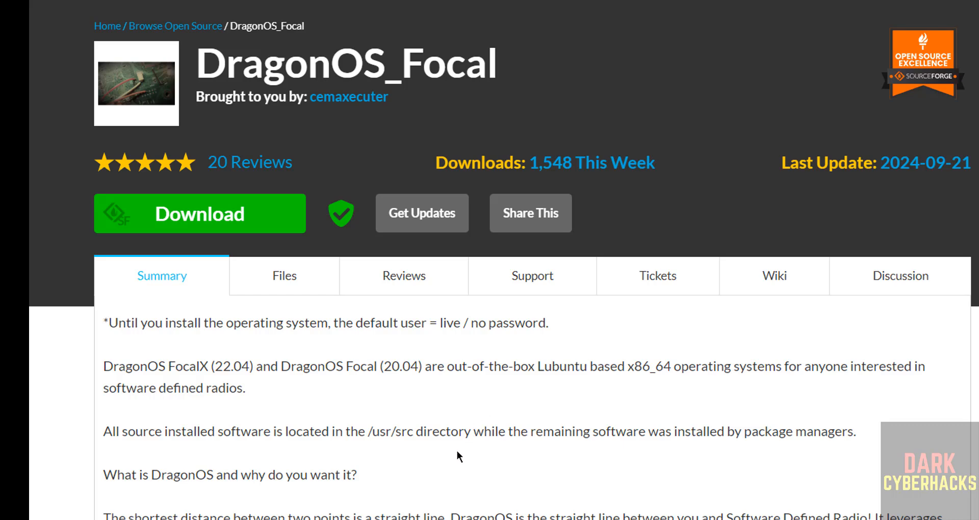
scroll(457, 455, "down", 15)
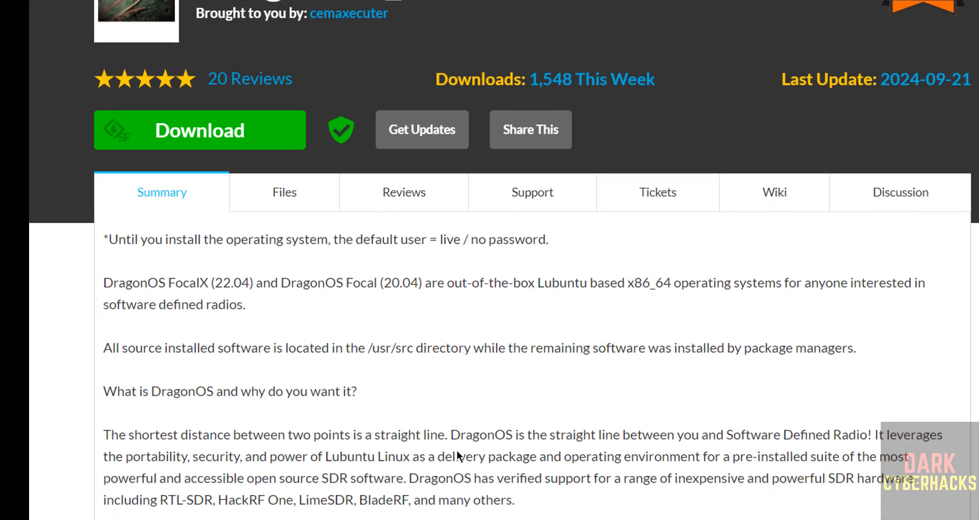
scroll(457, 456, "up", 2)
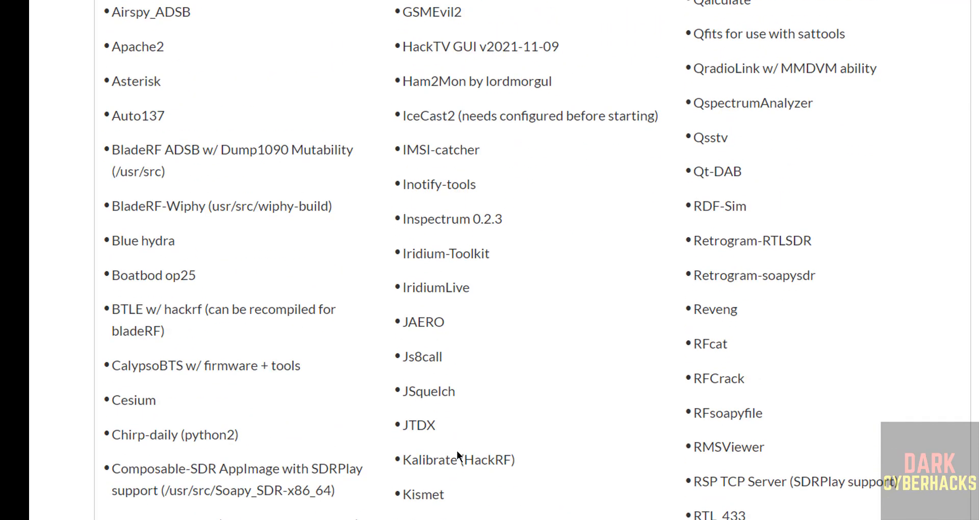
scroll(457, 450, "up", 13)
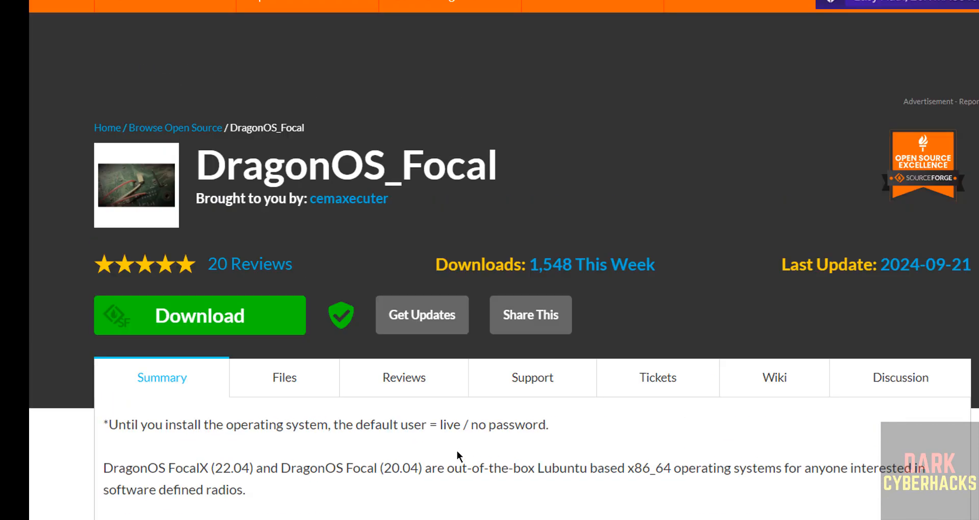
left_click(281, 391)
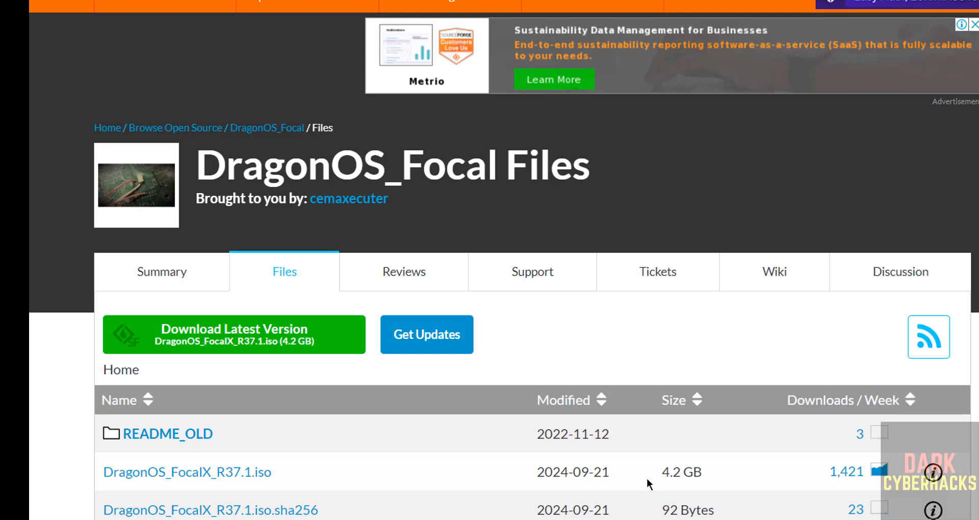
scroll(647, 477, "down", 1)
Download DragonOS_FocalX_R37.1.iso and check its progress in Chrome's download history.
left_click(206, 438)
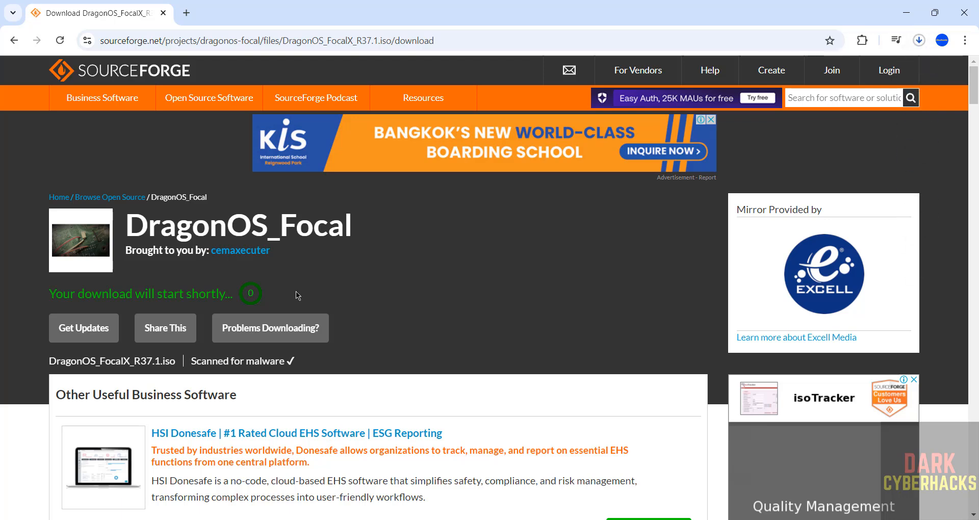
key("ctrl+j")
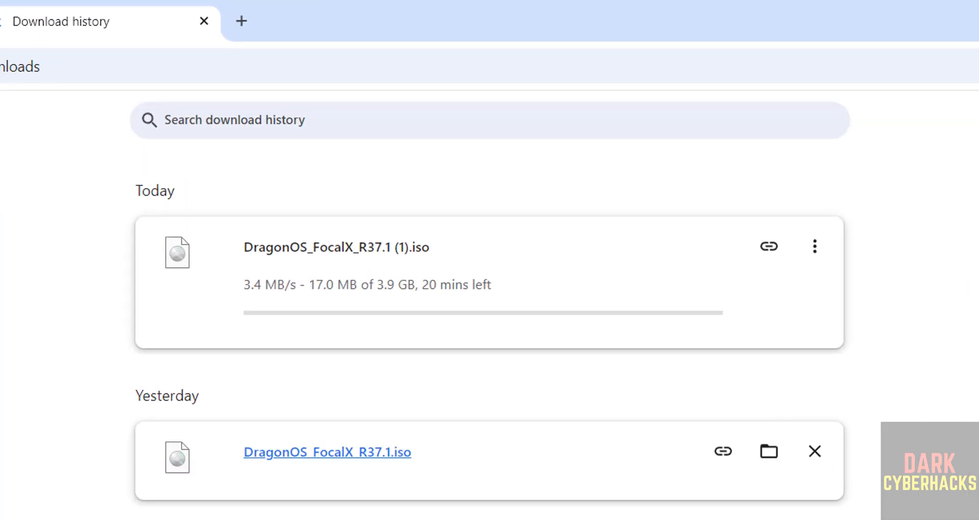
Cancel the duplicate DragonOS_FocalX_R37.1 (1).iso download and remove it from history.
left_click(818, 255)
left_click(726, 300)
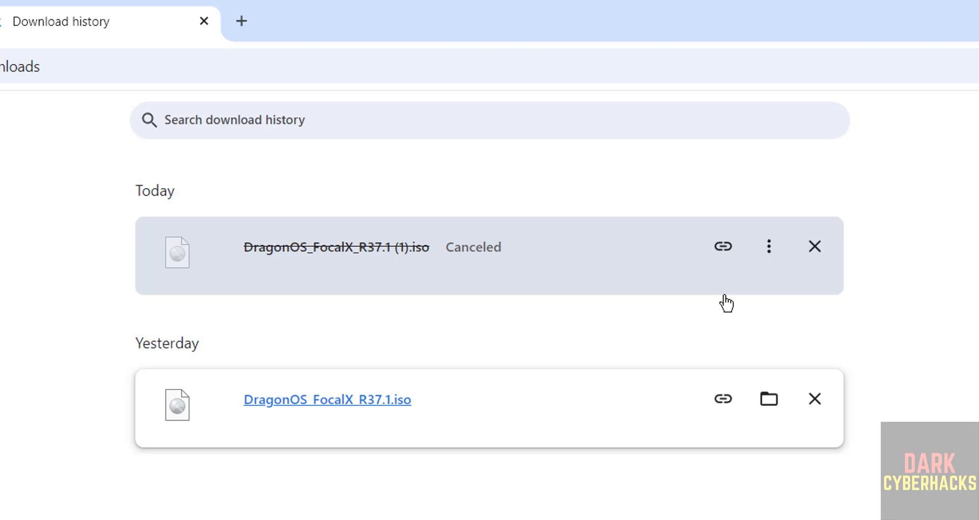
left_click(814, 255)
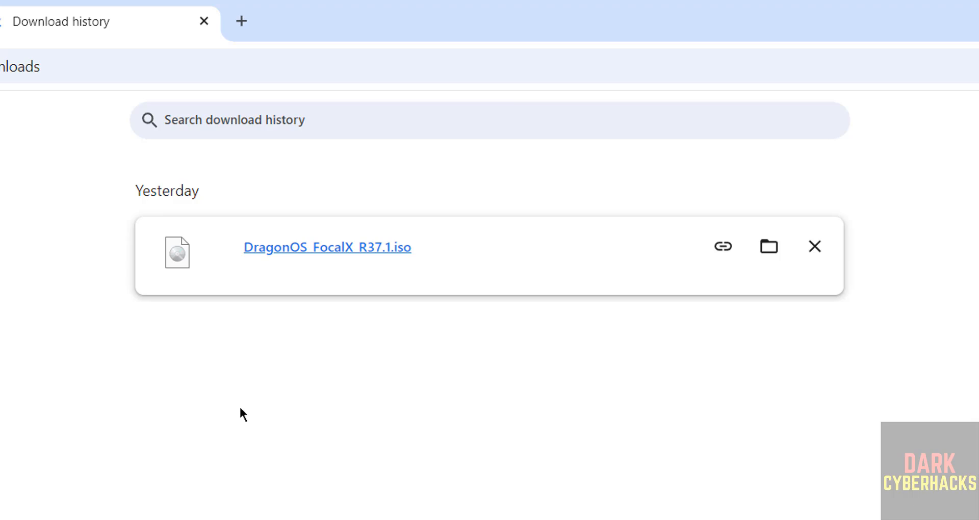
Launch Oracle VirtualBox from the Windows Start search.
key("super")
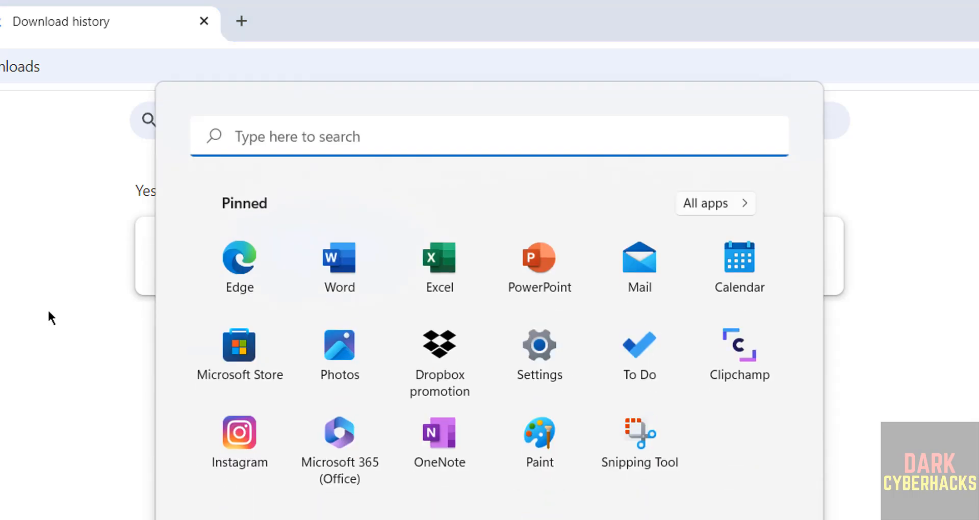
type("virtua")
key("Return")
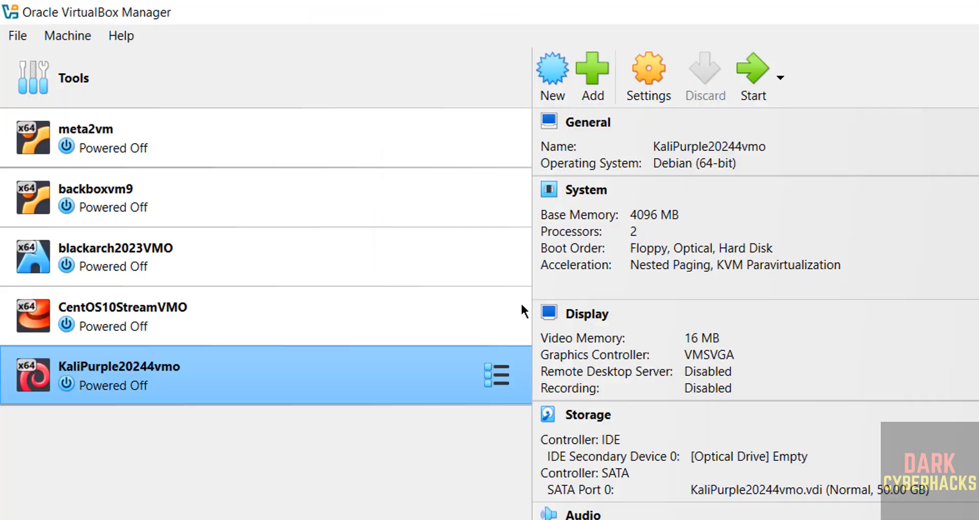
Start a new virtual machine named DragonOSR37VM.
left_click(65, 37)
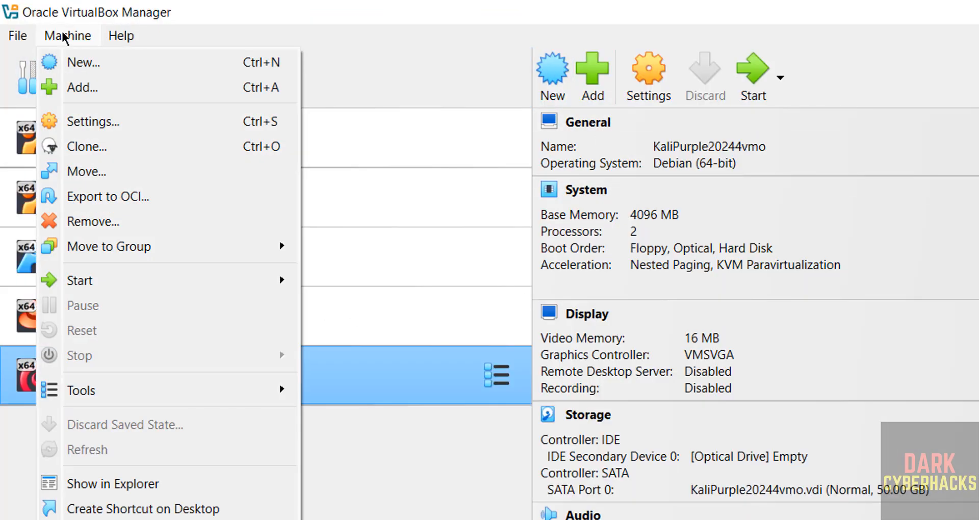
left_click(72, 62)
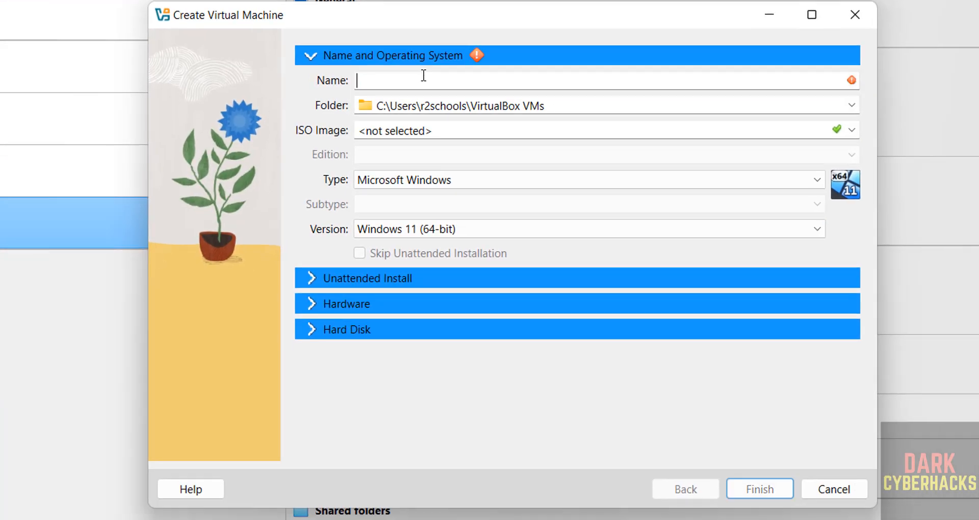
type("DragonOS")
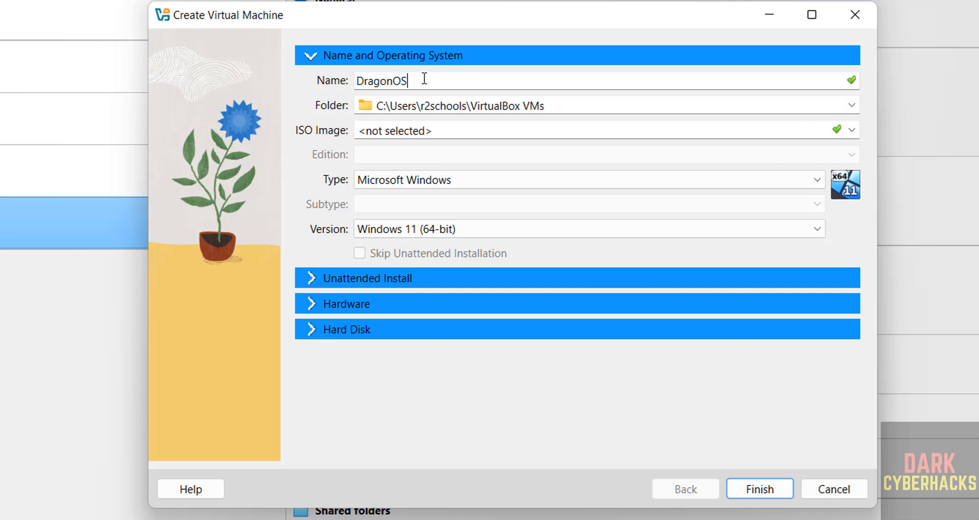
type("R37VM")
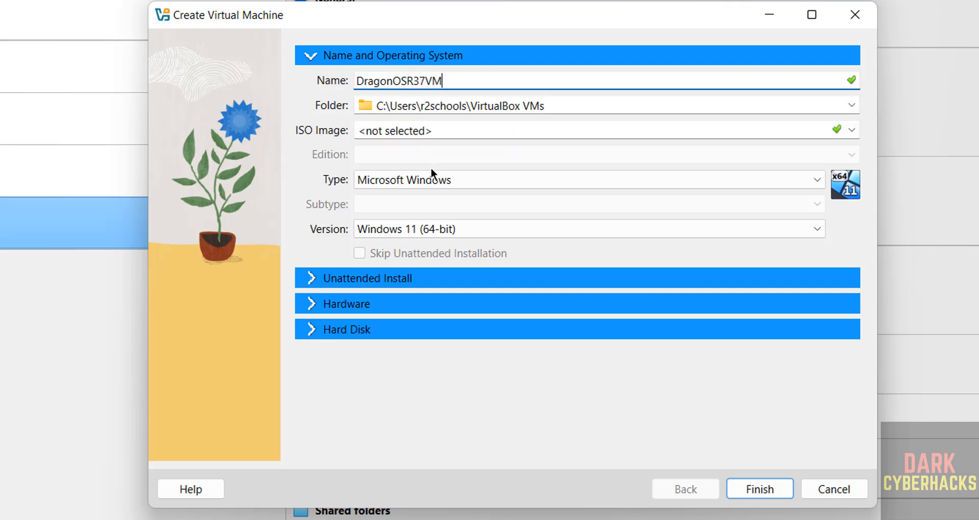
key("ctrl+a")
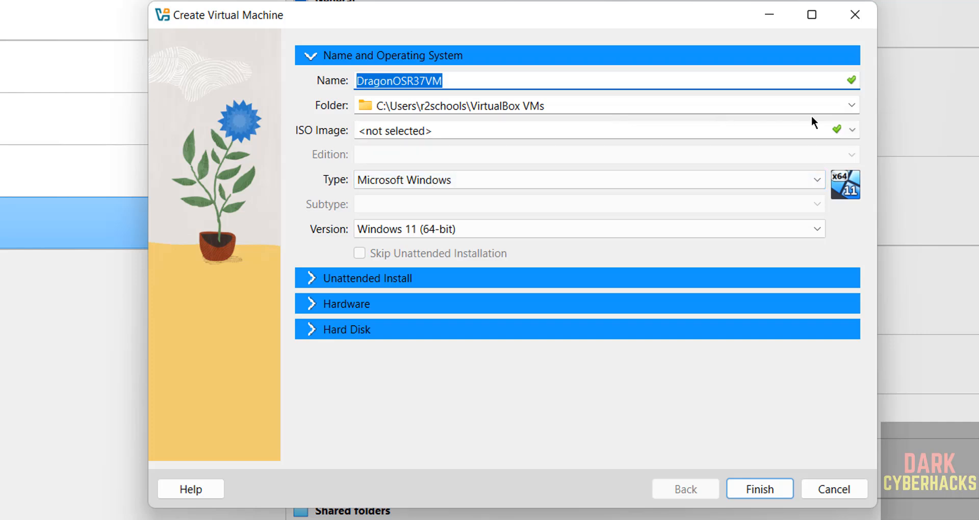
Create a DragonOSR37VM folder under E:\VMS and use it as the machine folder.
left_click(854, 106)
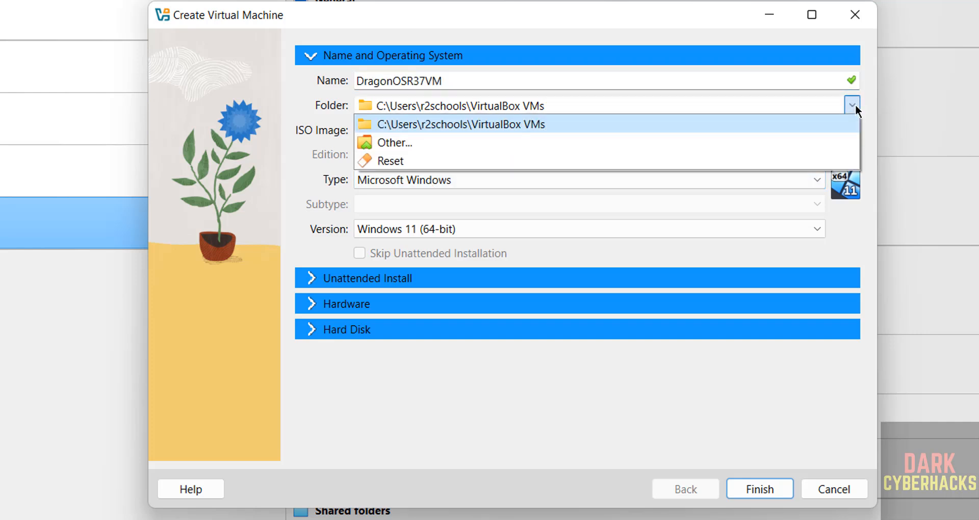
left_click(539, 145)
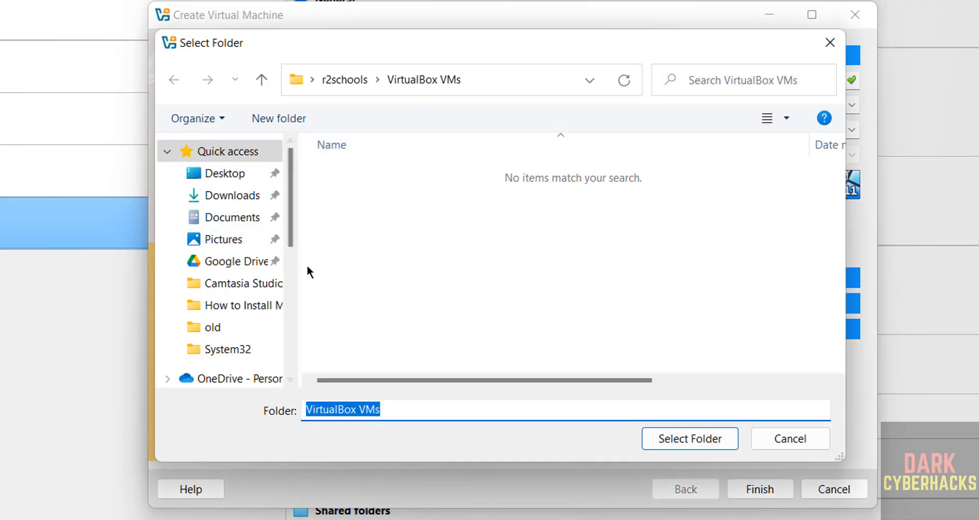
left_click(293, 271)
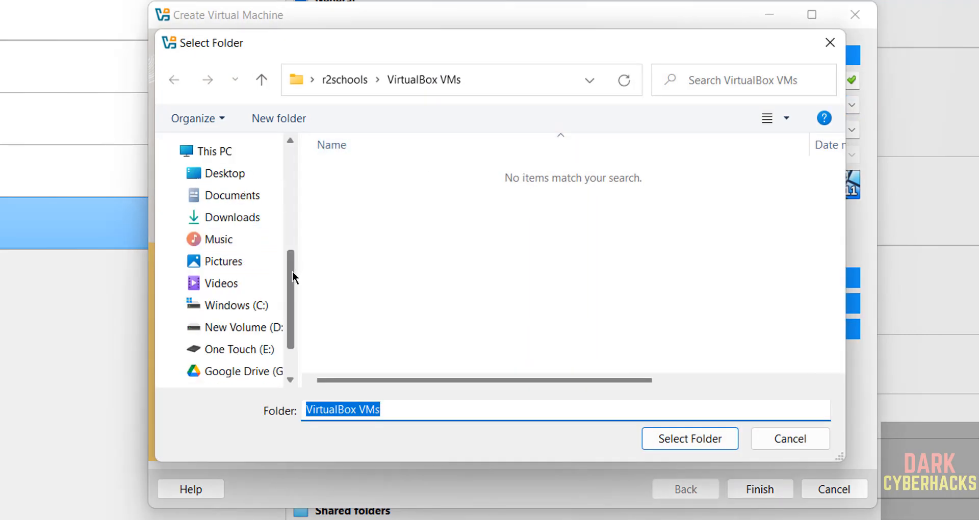
left_click(247, 349)
double_click(349, 271)
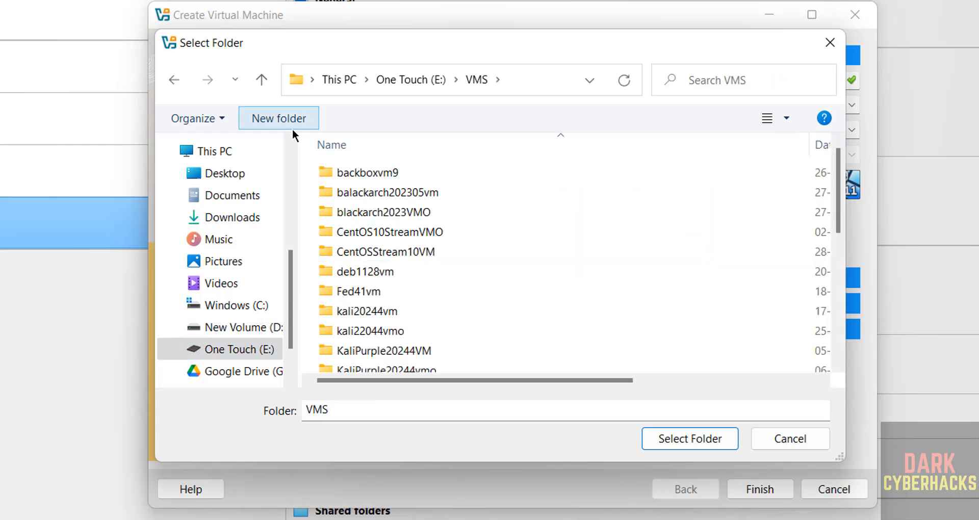
left_click(289, 128)
type("DragonOSR37VM")
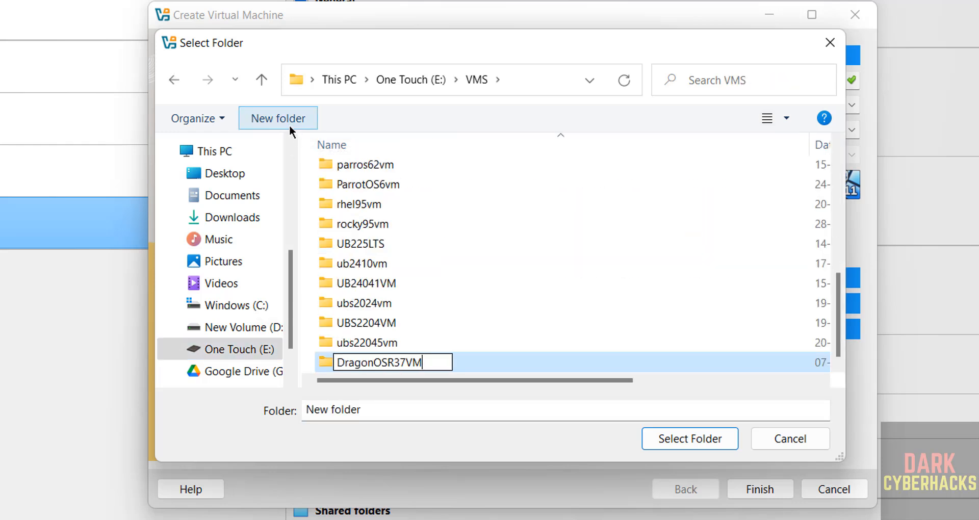
key("Return")
left_click(712, 438)
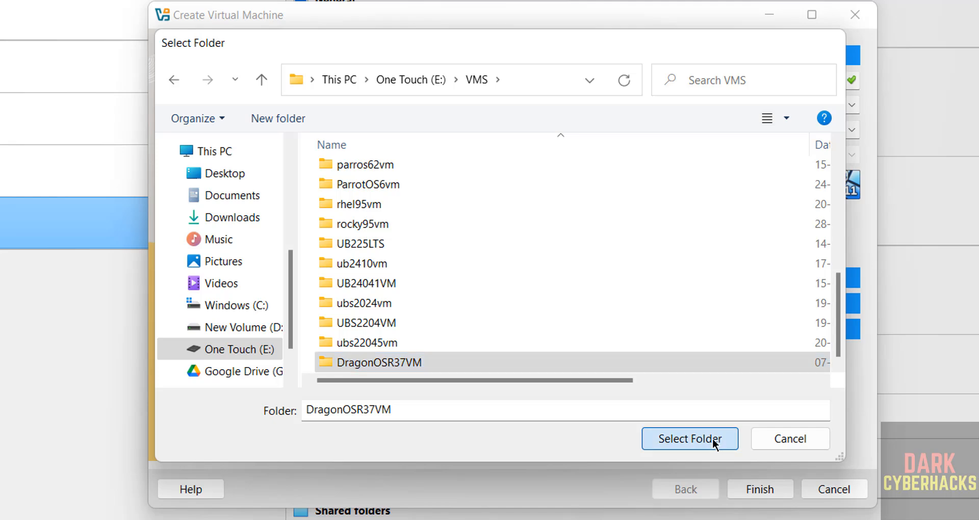
Attach DragonOS_FocalX_R37.1.iso from Downloads as the VM's ISO image.
left_click(852, 133)
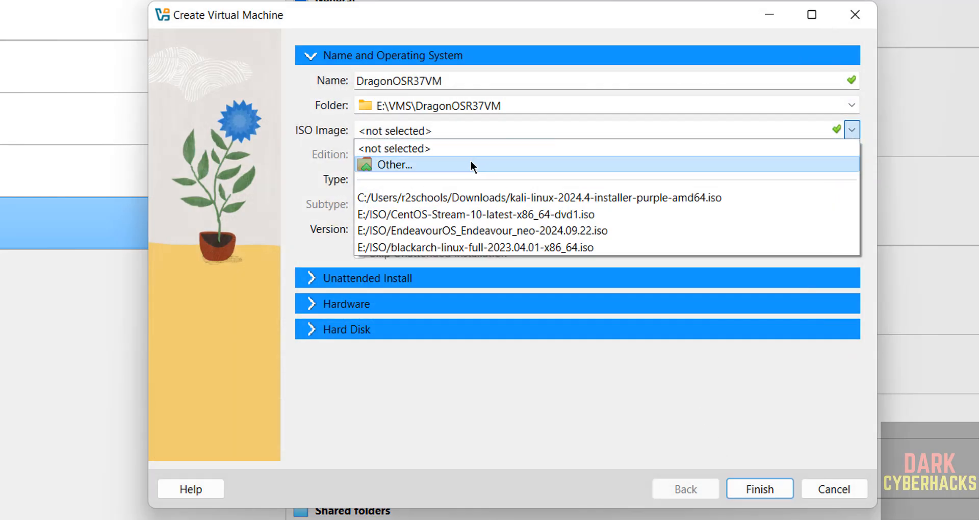
left_click(470, 164)
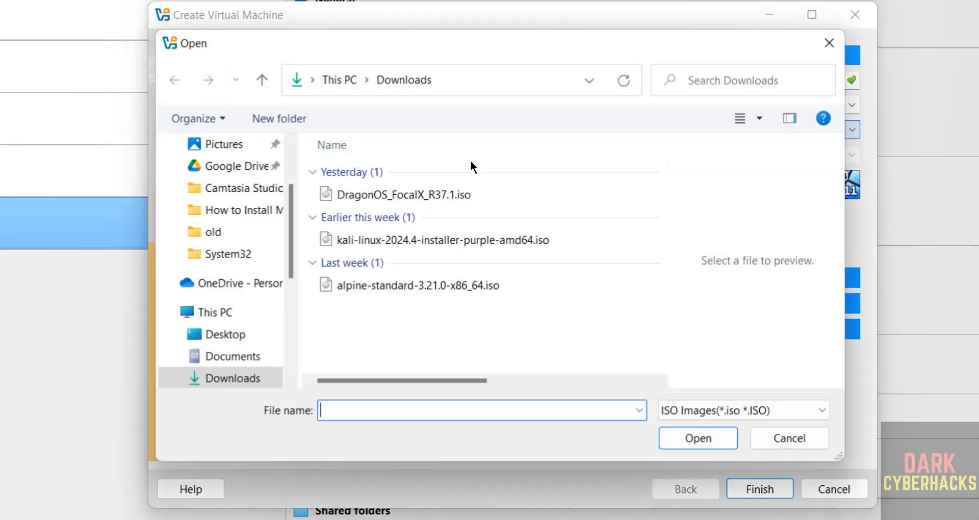
left_click(390, 197)
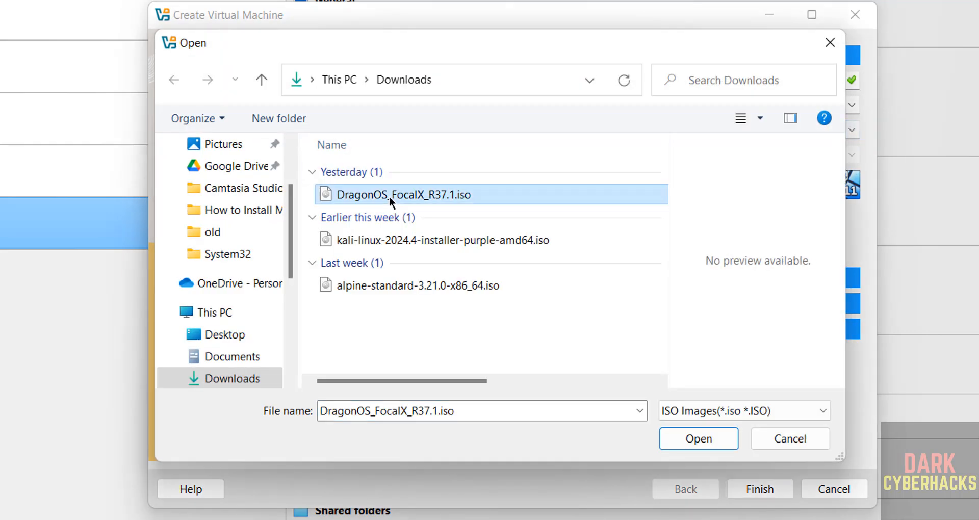
left_click(696, 436)
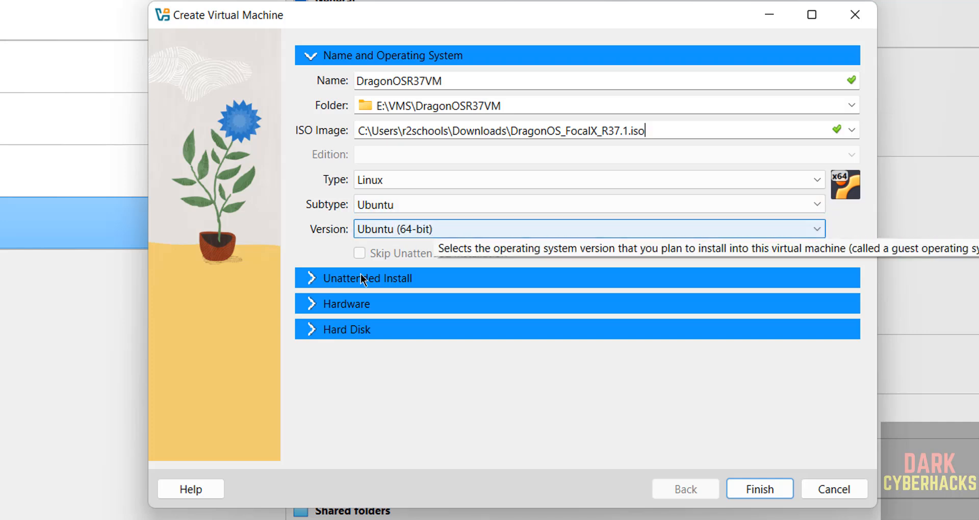
Give the VM 4096 MB of base memory and 2 processors.
left_click(315, 305)
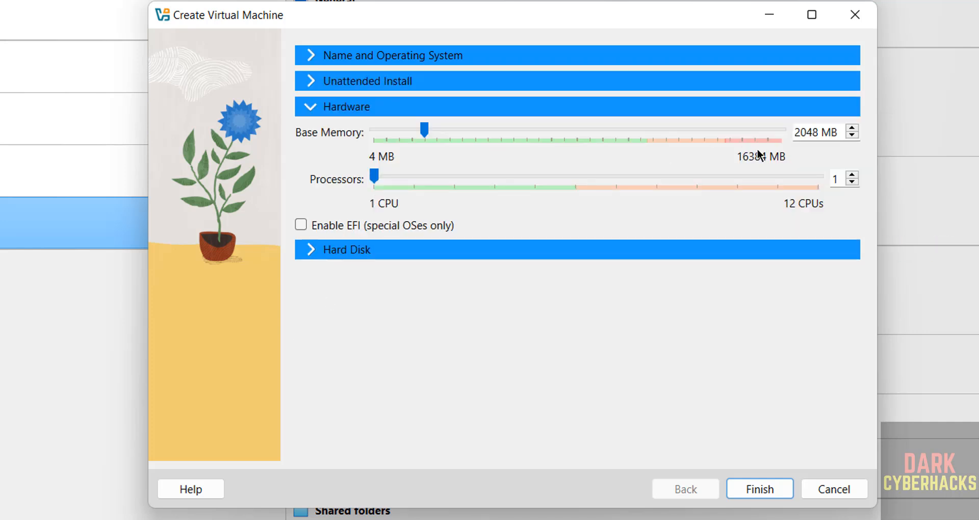
double_click(806, 134)
type("4096")
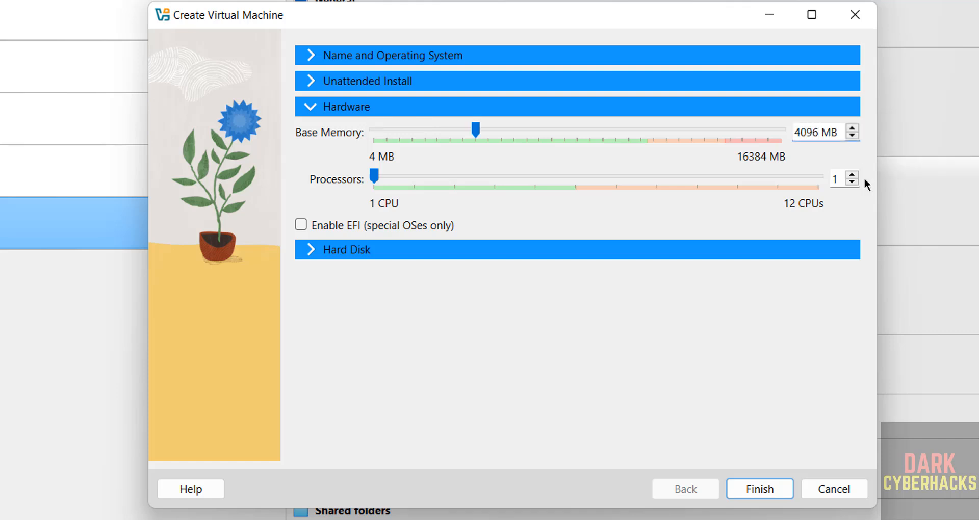
left_click(851, 174)
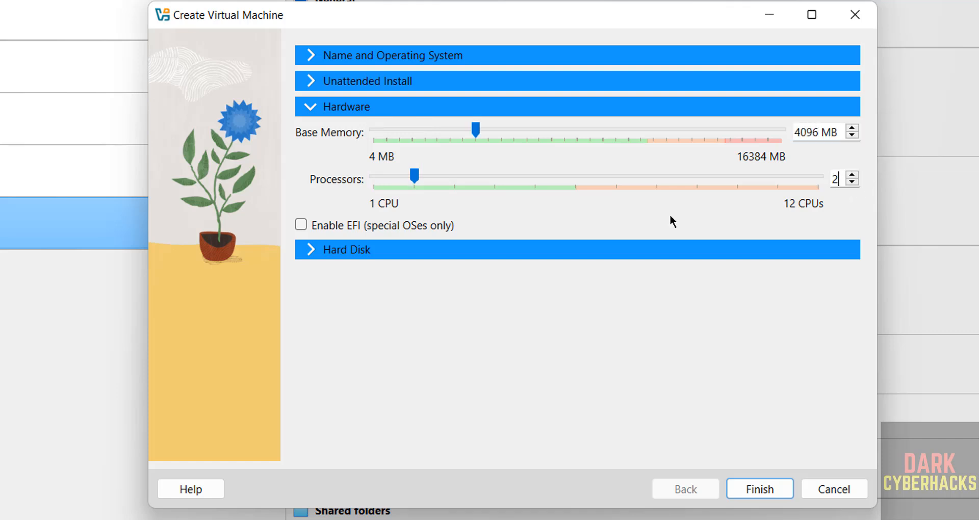
Set the virtual hard disk size to 50 GB.
left_click(380, 245)
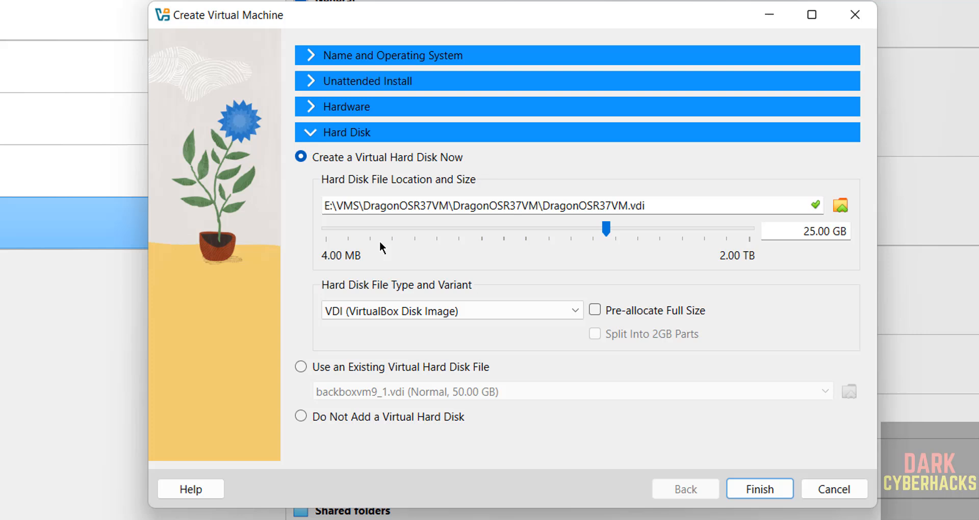
double_click(805, 231)
type("50")
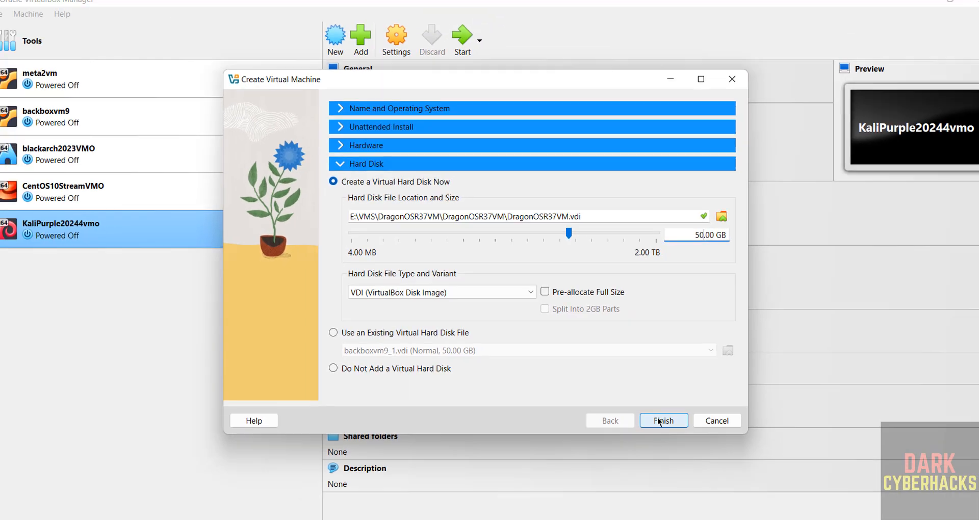
Finish creating DragonOSR37VM, then inspect its context menu, Machine menu and Settings without changes.
left_click(659, 422)
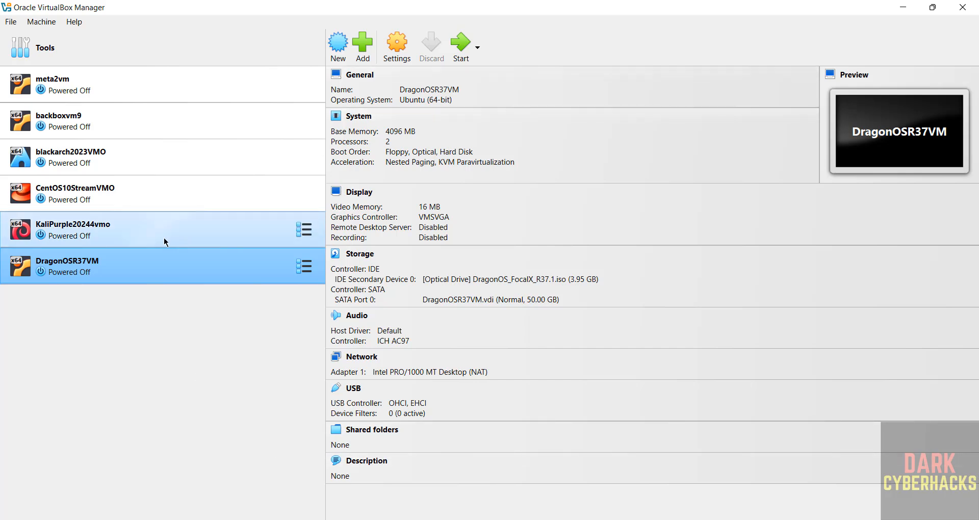
right_click(93, 270)
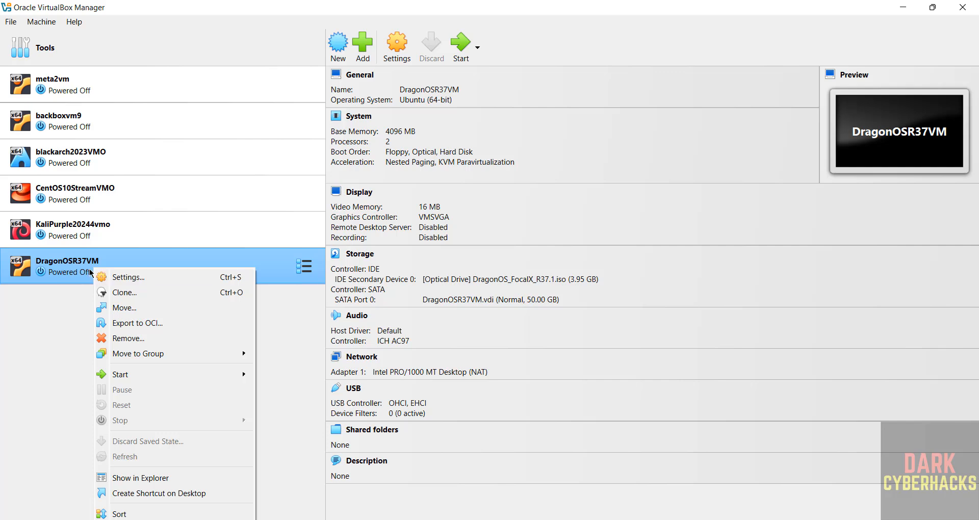
left_click(48, 20)
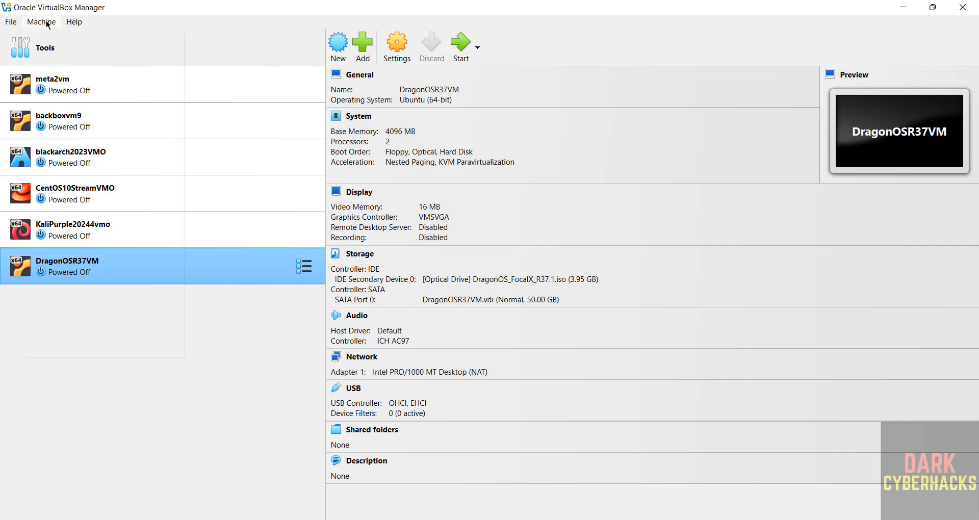
left_click(48, 20)
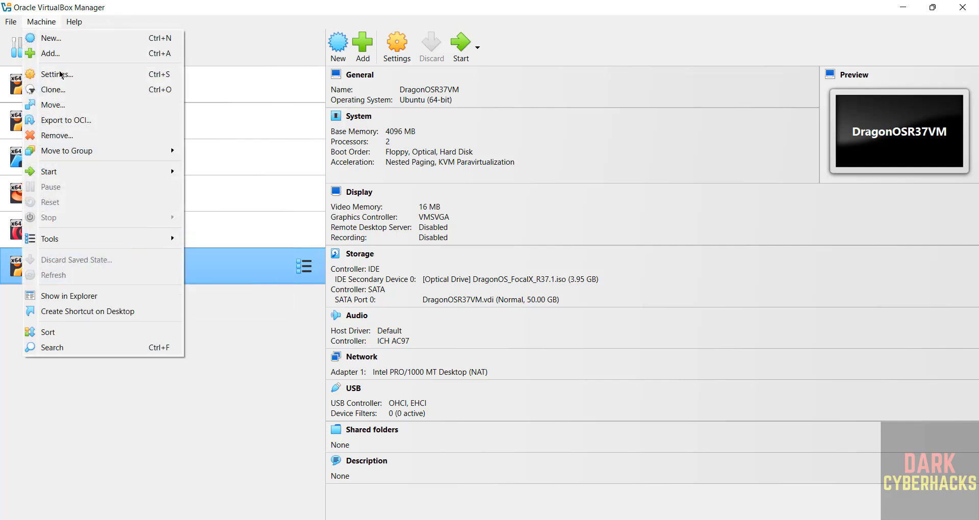
left_click(381, 5)
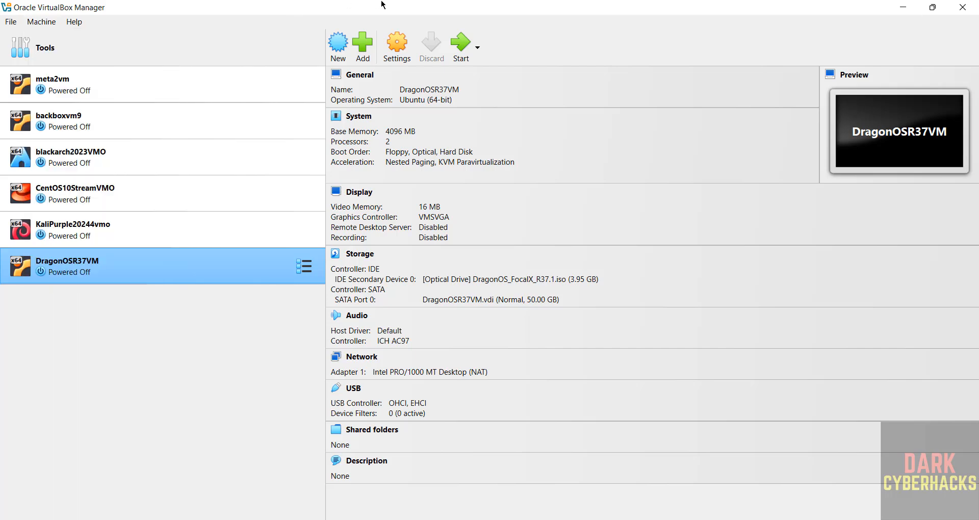
left_click(398, 44)
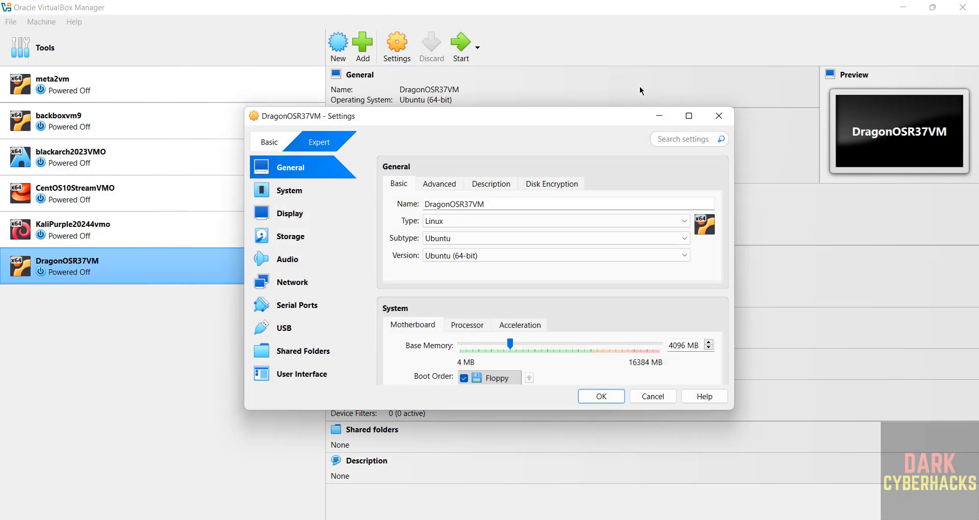
left_click(720, 117)
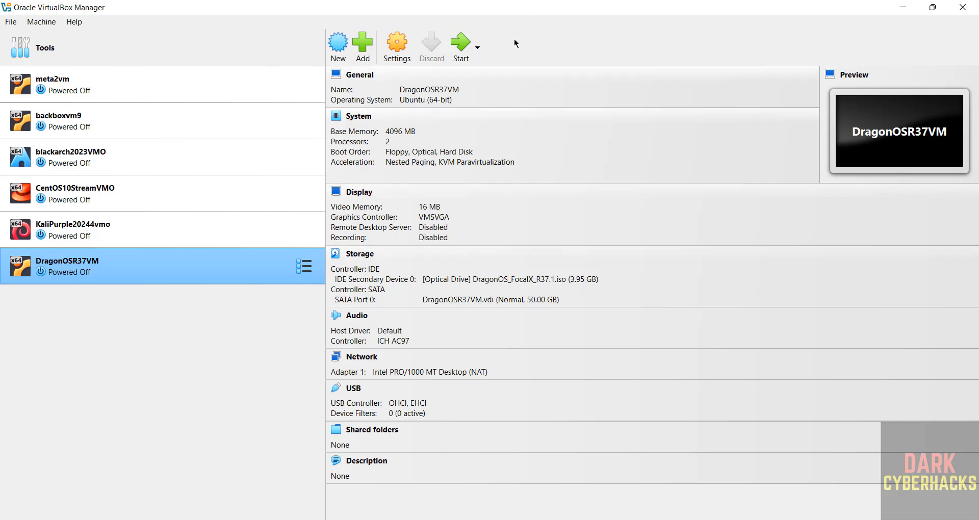
Start DragonOSR37VM maximized and boot 'Boot DragonOS FocalX R37.1 Live System' from GRUB.
left_click(461, 46)
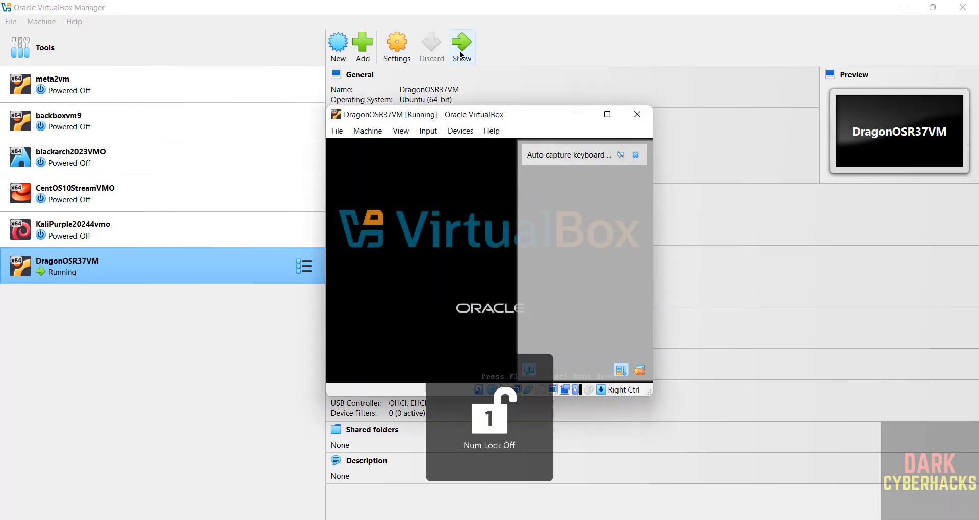
left_click(607, 115)
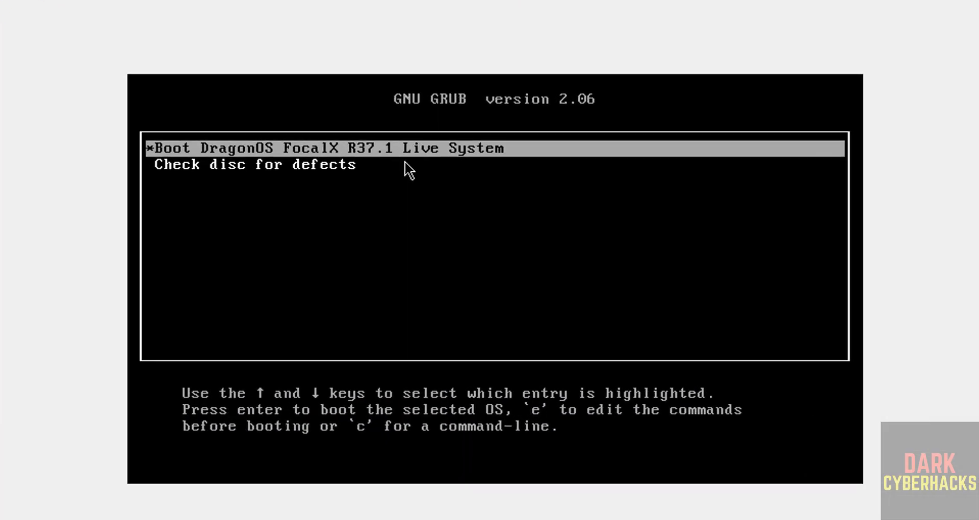
key("Down")
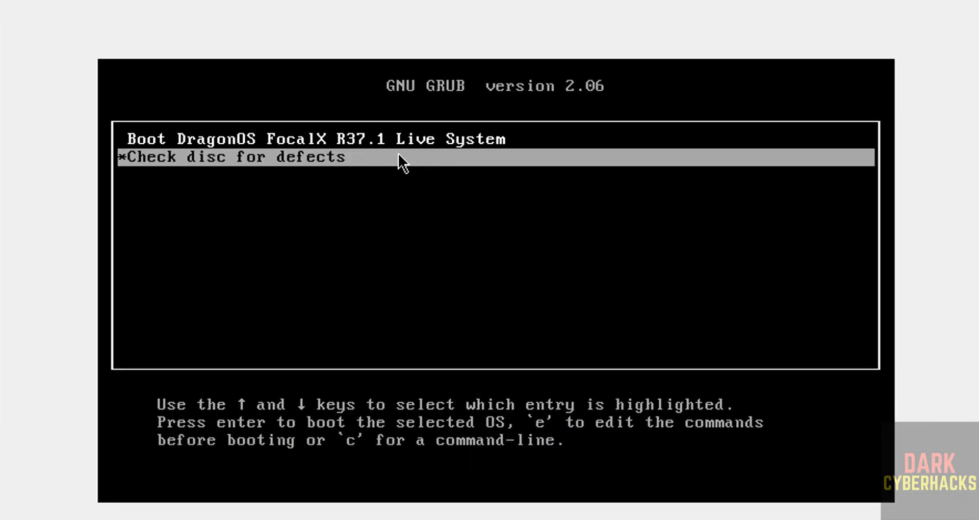
key("Up")
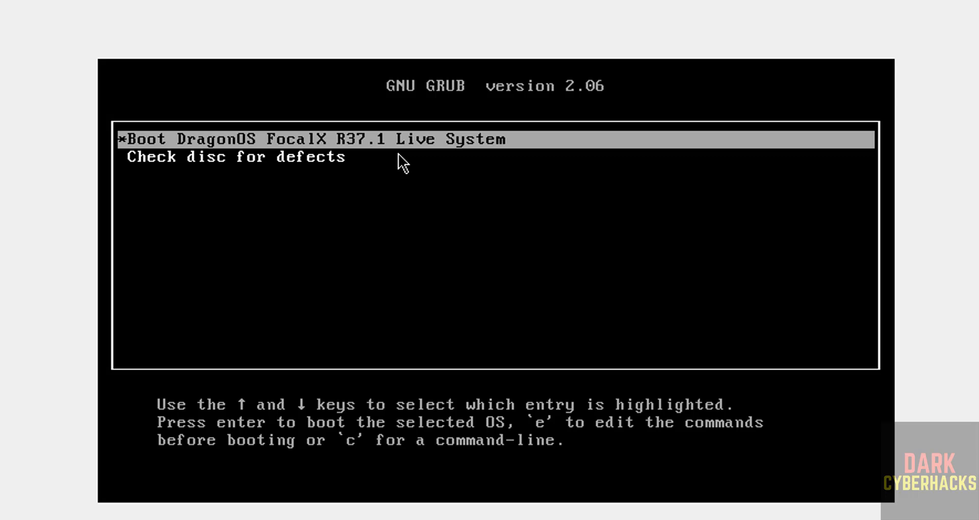
key("Down")
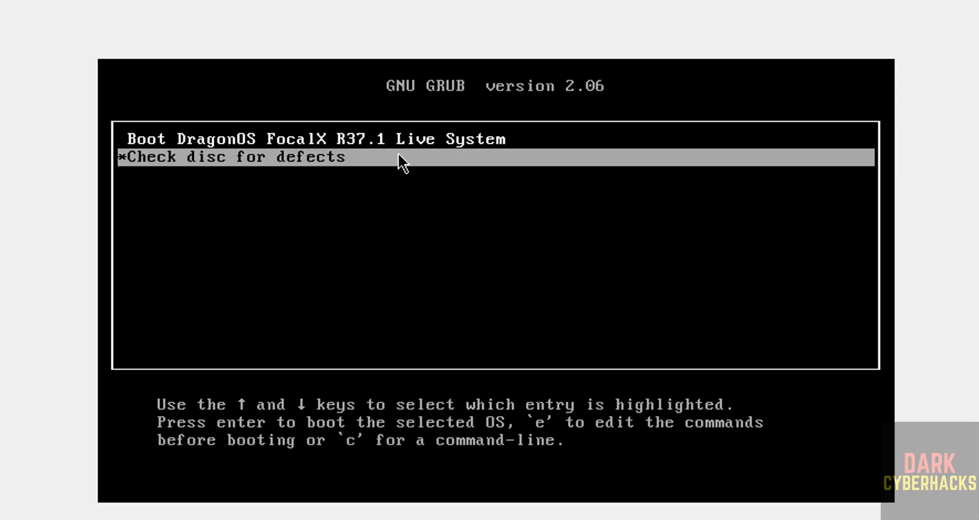
key("Up")
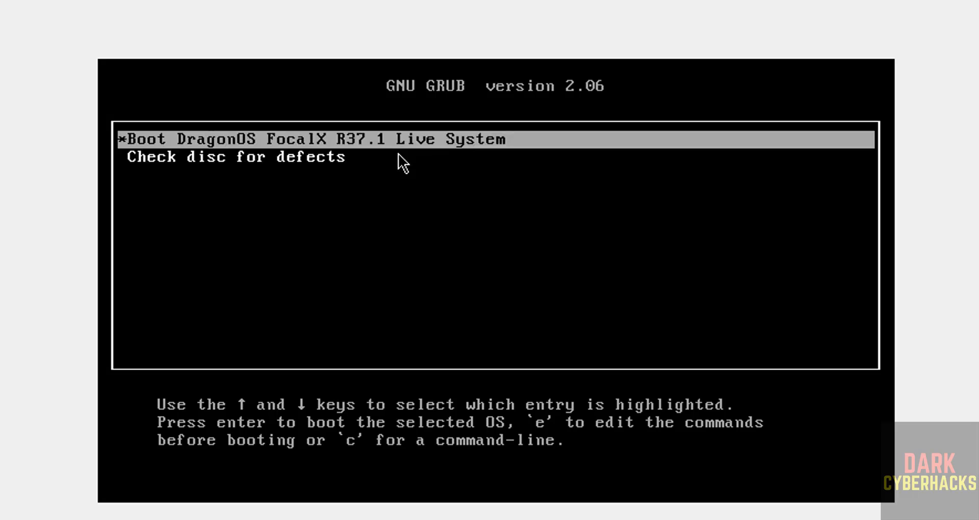
key("Return")
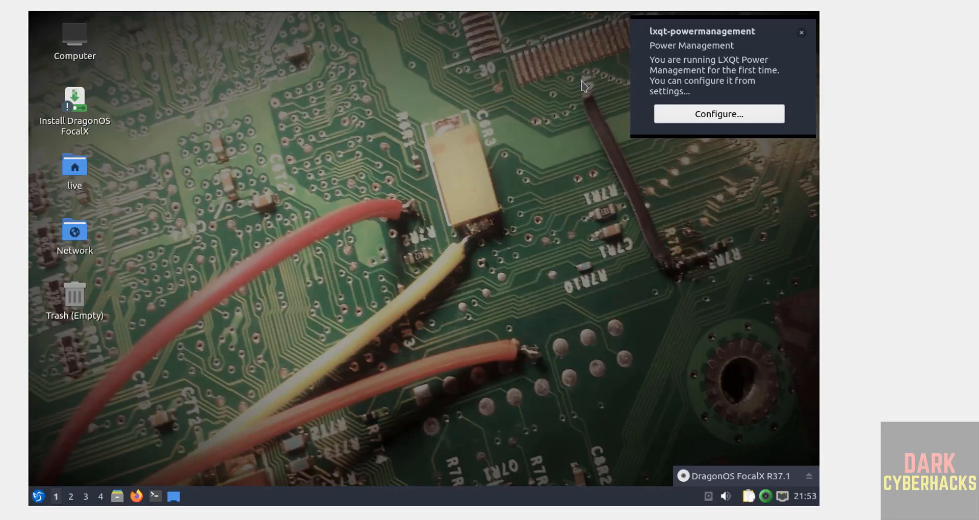
Dismiss the power-management notice and run the Install DragonOS FocalX desktop launcher.
left_click(801, 33)
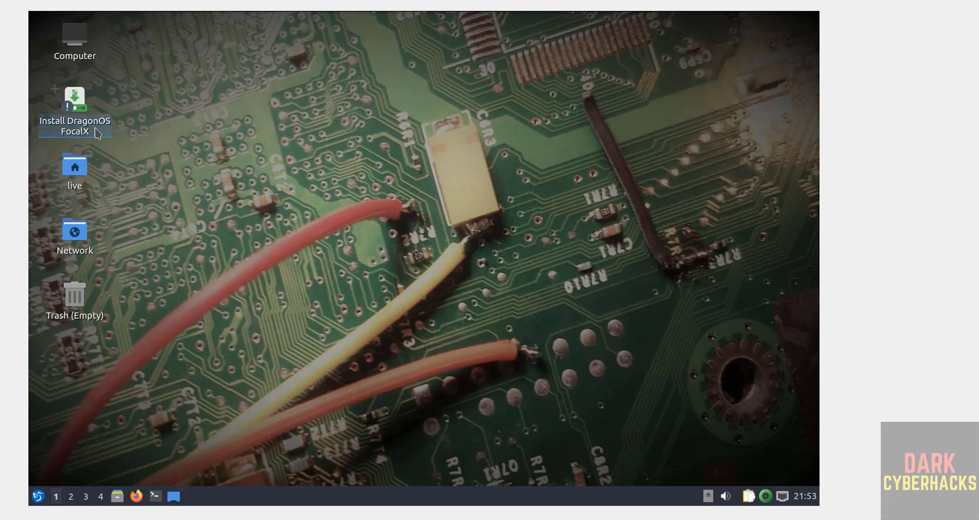
mouse_move(83, 103)
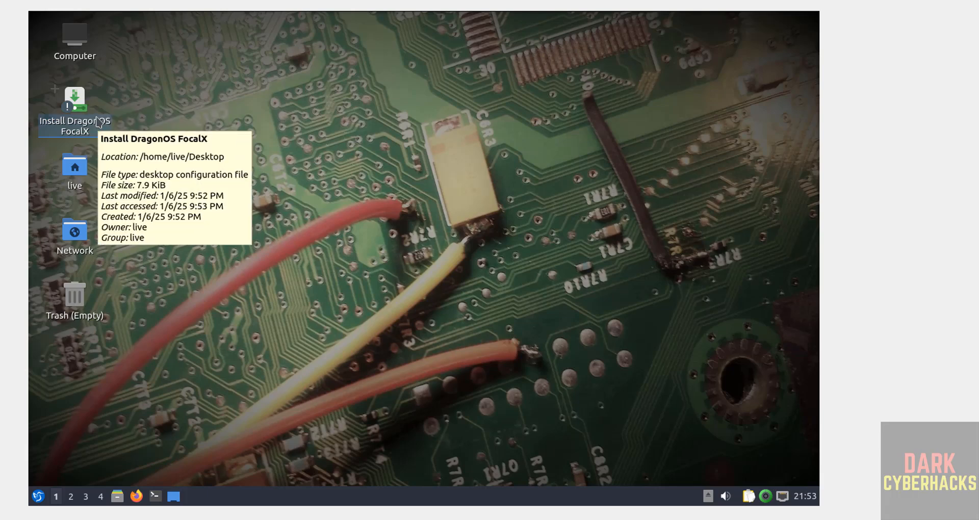
right_click(97, 121)
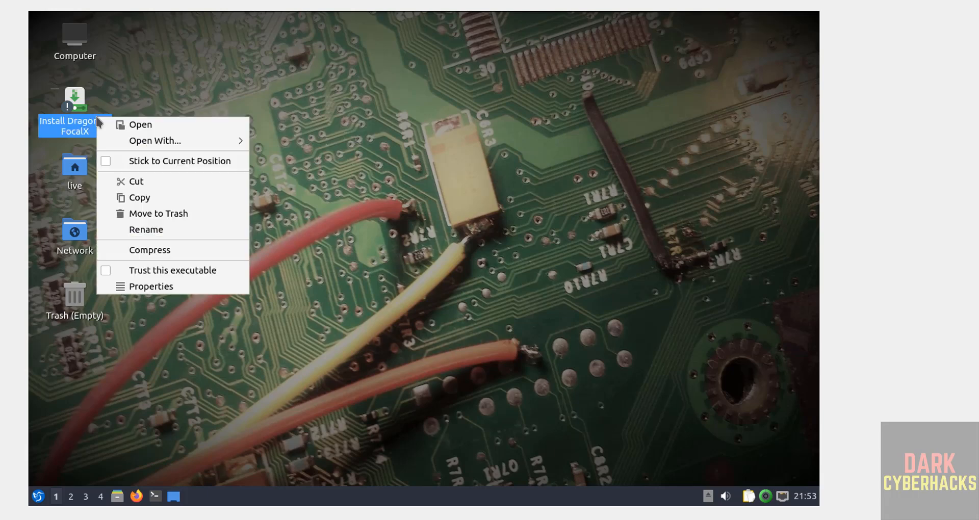
left_click(140, 131)
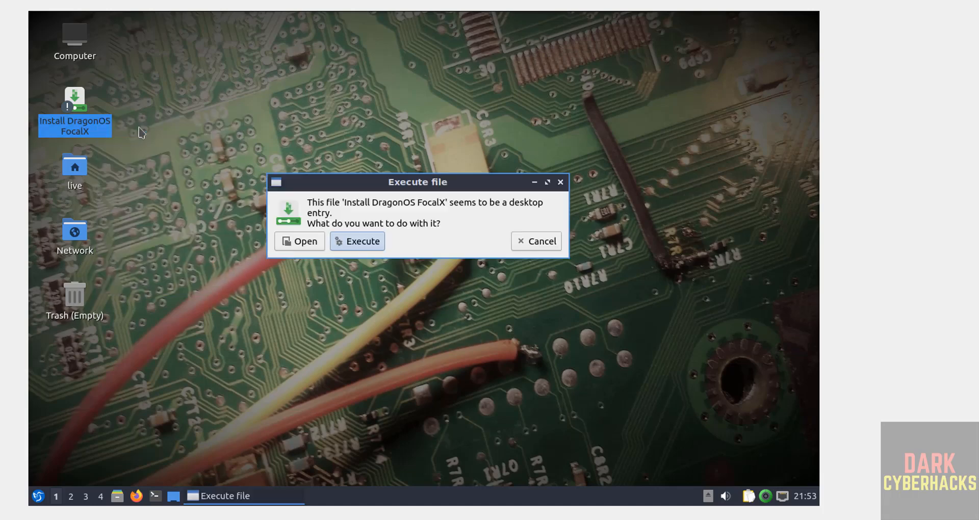
left_click(363, 241)
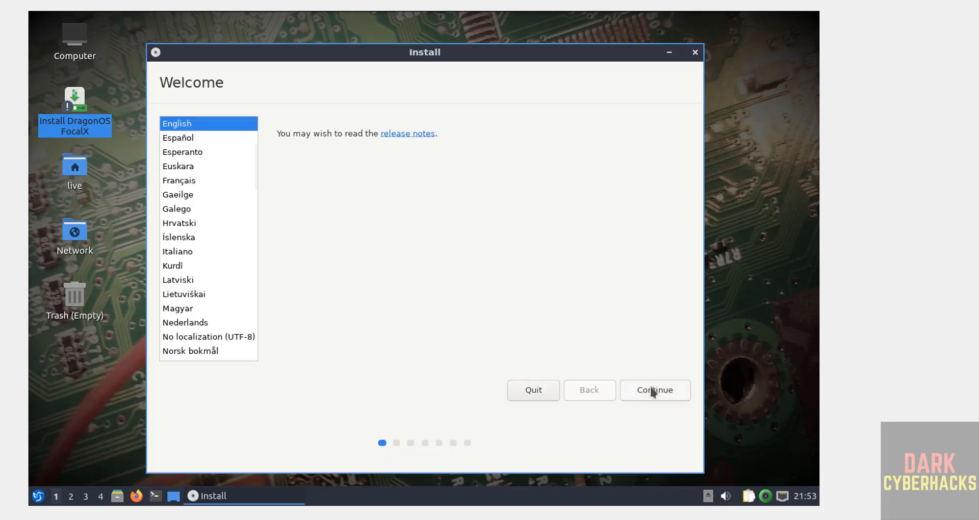
Keep English with the English (US) layout, disable update downloads, and enable third-party software.
left_click(650, 392)
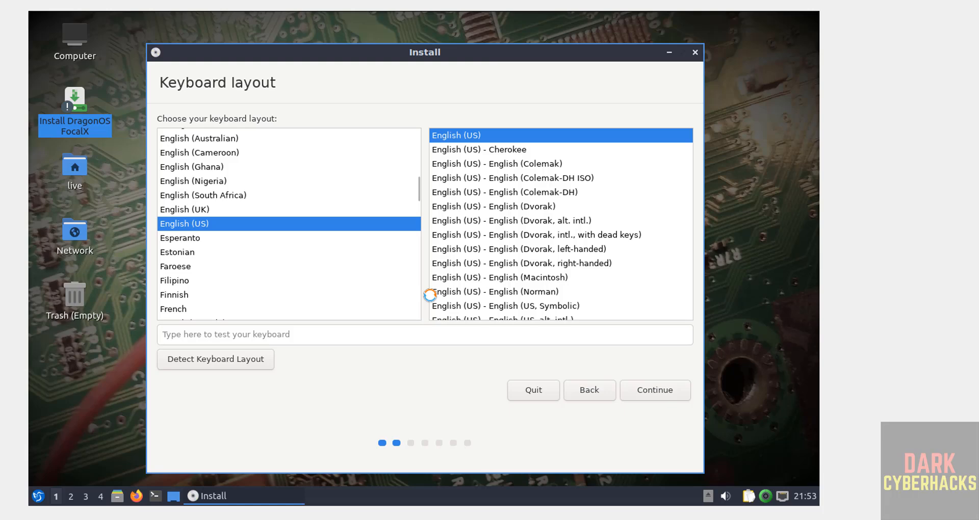
left_click(662, 389)
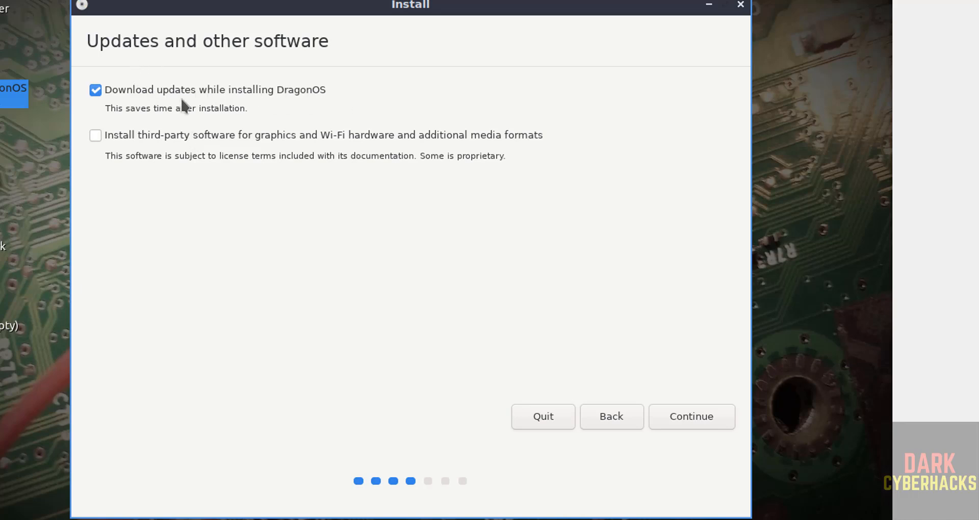
left_click(99, 99)
left_click(99, 100)
left_click(100, 100)
left_click(96, 136)
left_click(703, 423)
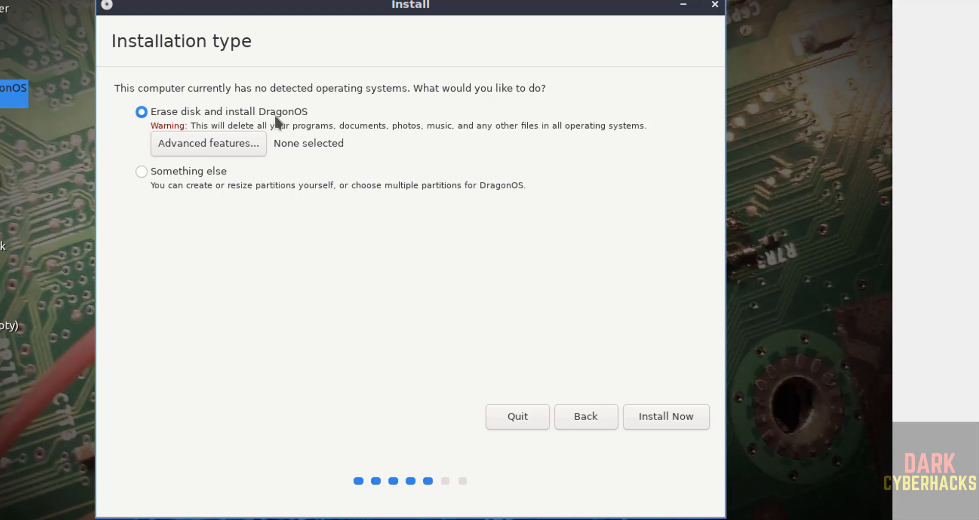
Choose erase-disk installation, confirm writing changes to disk, and keep Kolkata as the location.
left_click(658, 421)
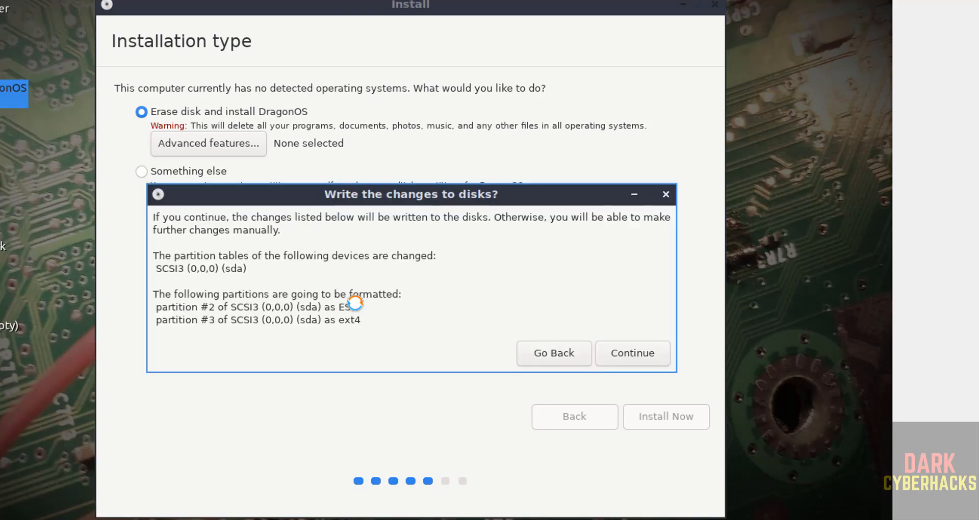
left_click(638, 353)
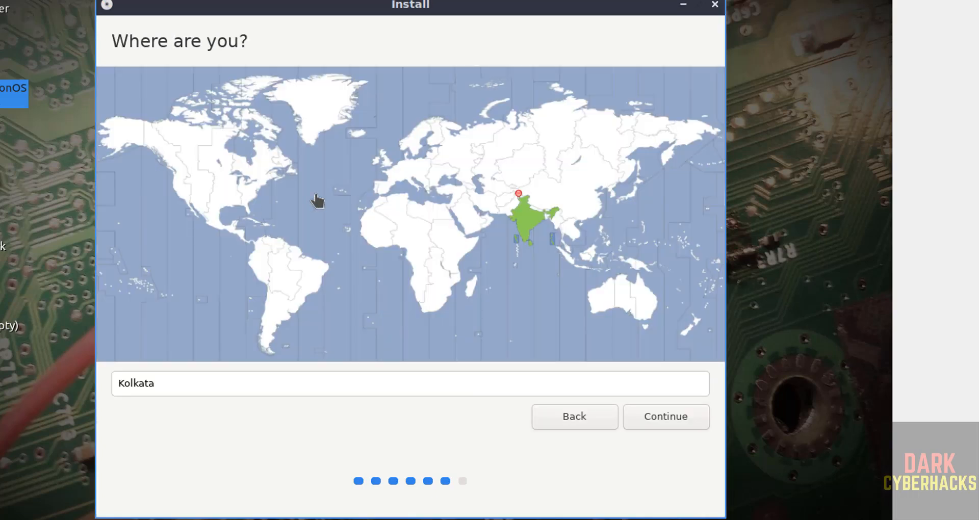
left_click(206, 390)
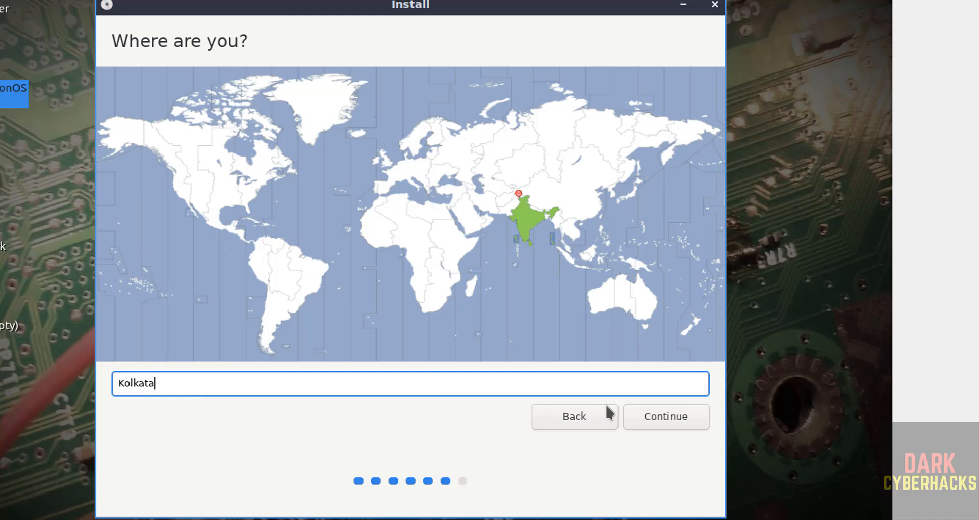
left_click(654, 422)
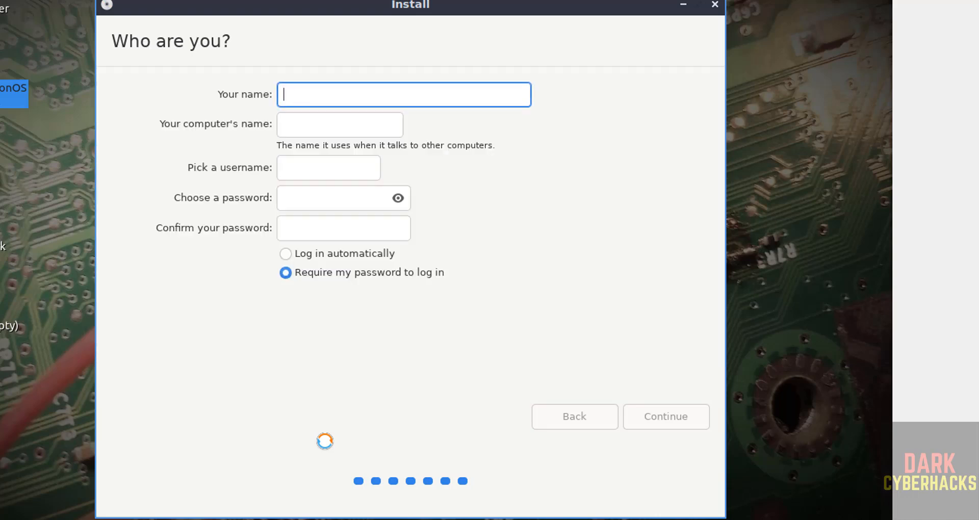
Enter your name and change the computer's name to dragonos37.
type("r2")
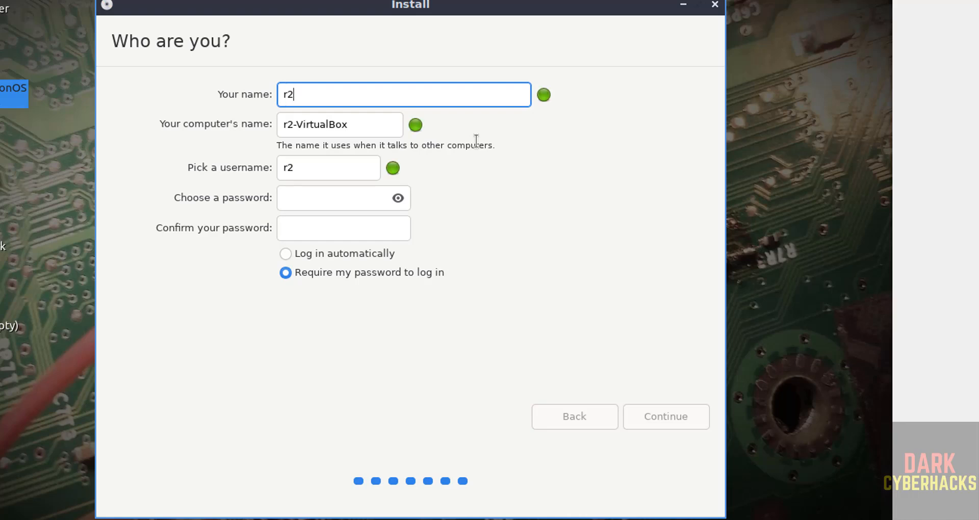
type("schools")
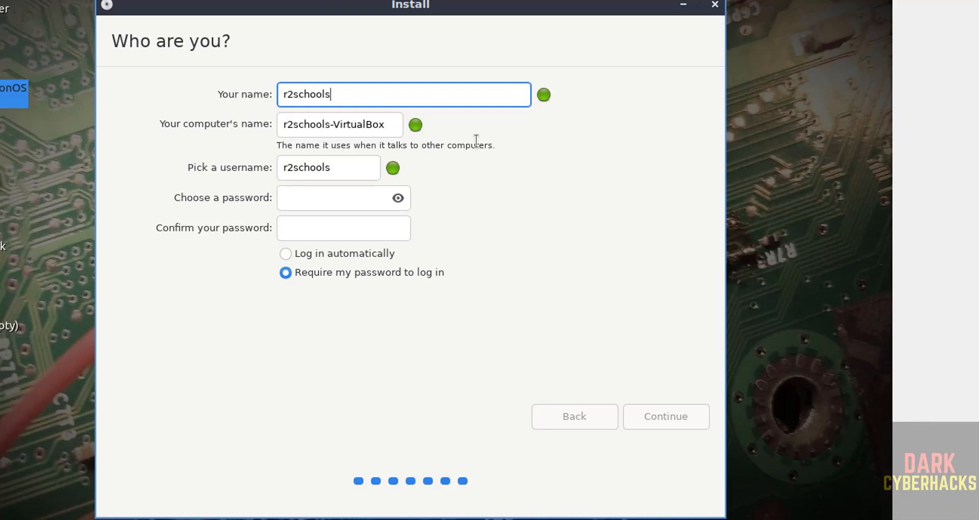
double_click(339, 133)
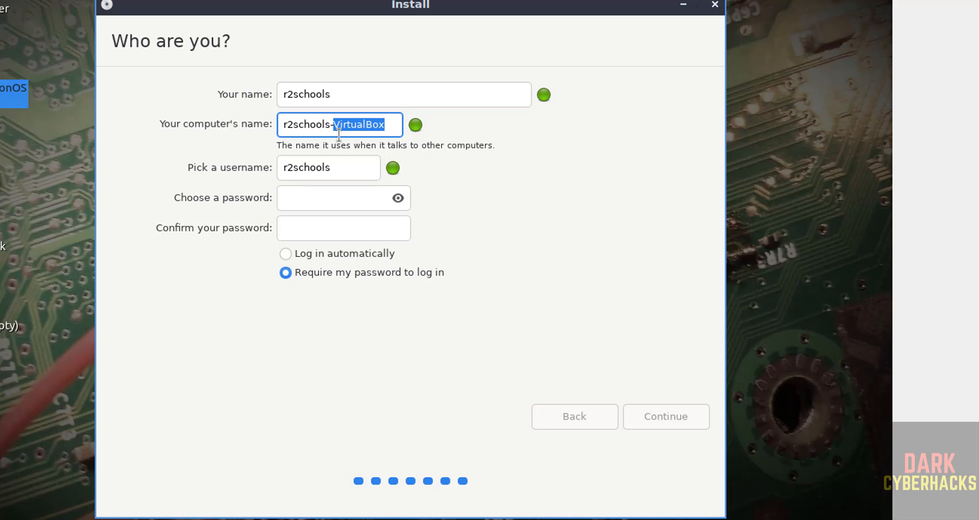
key("BackSpace")
key("BackSpace")
key("BackSpace")
key("BackSpace")
key("BackSpace")
key("BackSpace")
key("BackSpace")
key("BackSpace")
key("BackSpace")
key("BackSpace")
key("BackSpace")
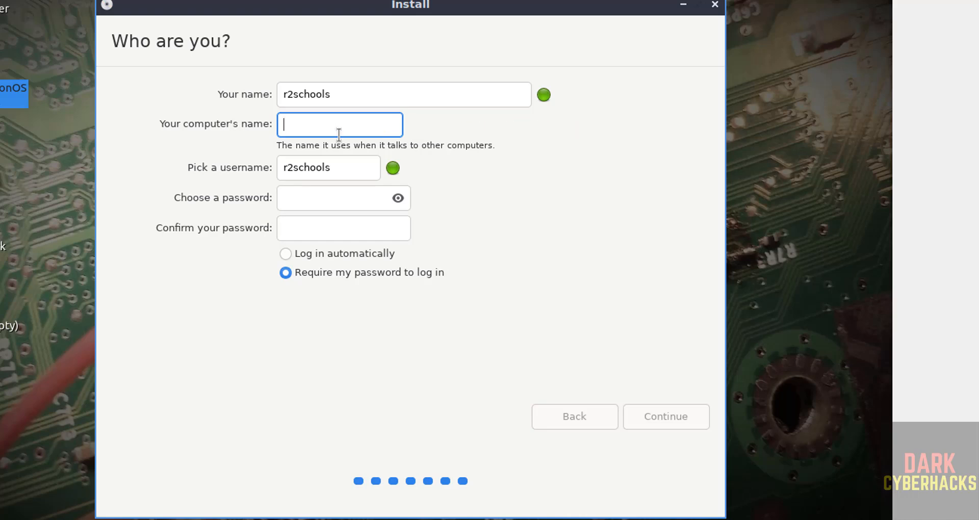
type("dragonos37")
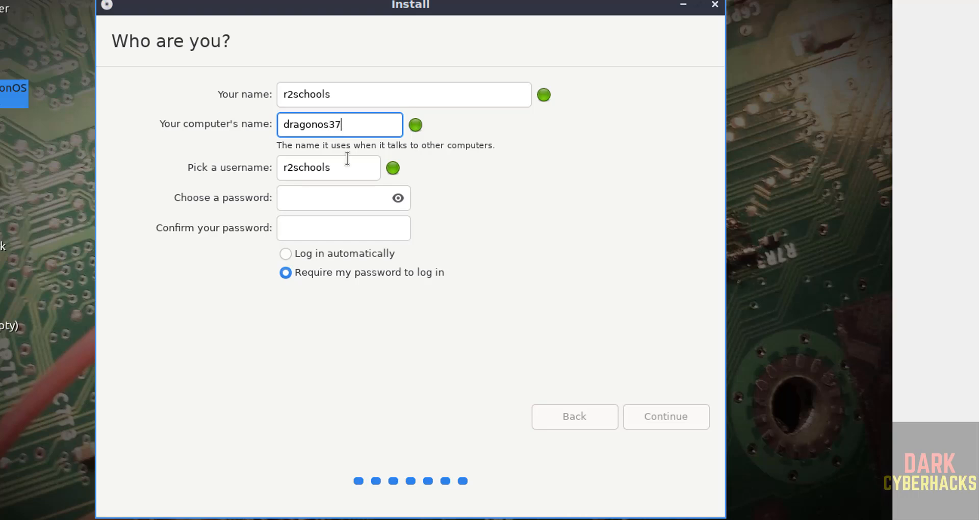
Set and confirm the account password, then start the installation.
left_click(332, 167)
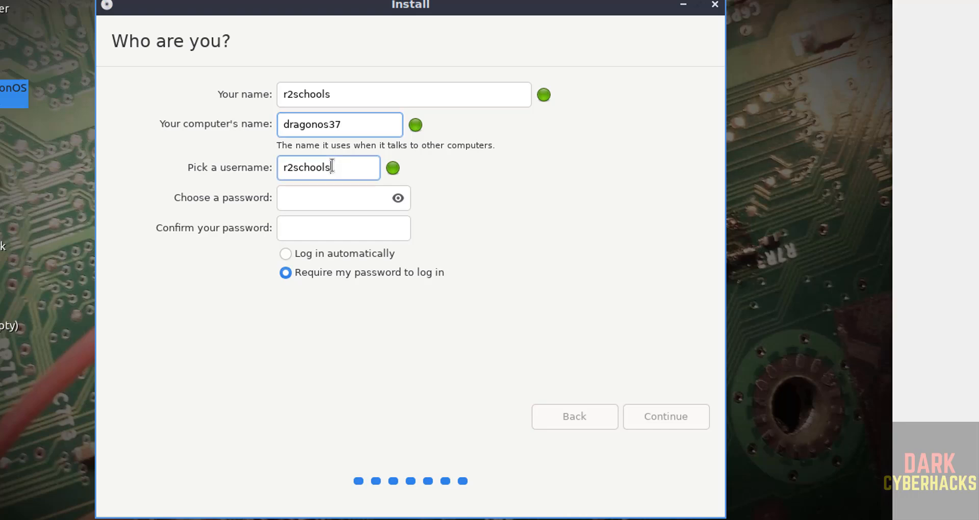
left_click(296, 203)
type("123456789")
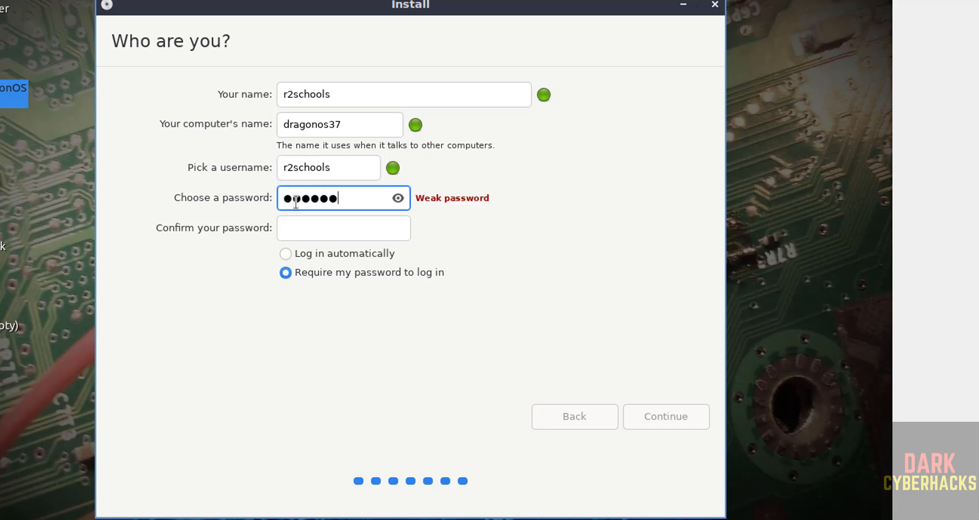
key("Tab")
type("123456789")
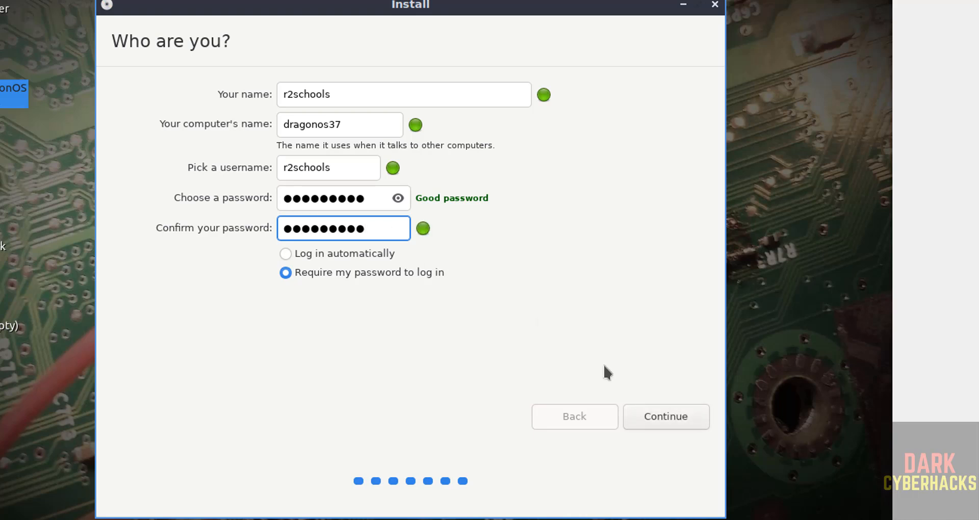
left_click(642, 416)
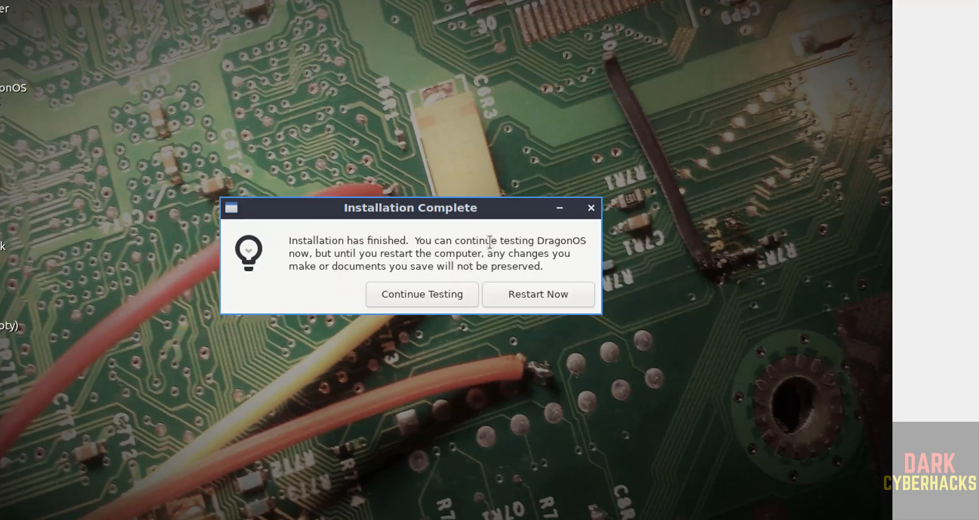
Restart the machine from the Installation Complete prompt.
left_click(548, 296)
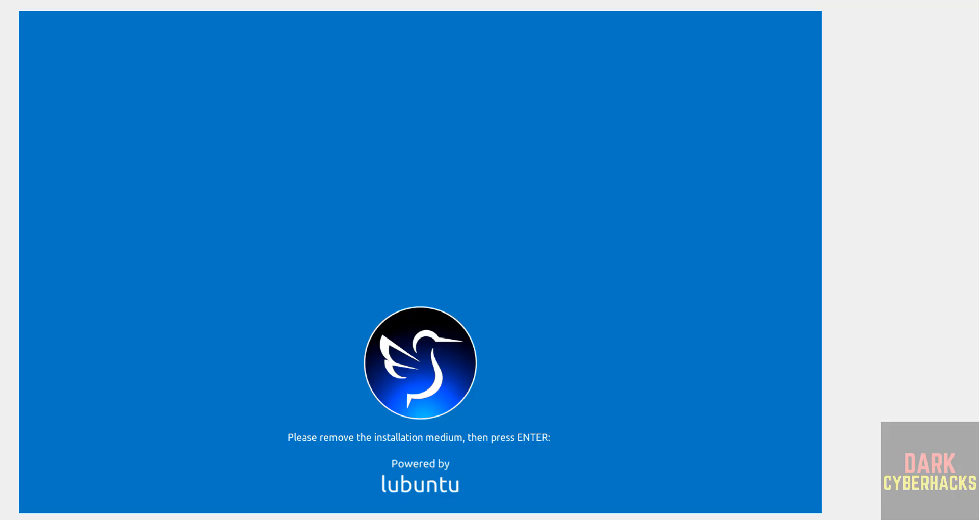
Confirm the installation medium is removed so the VM reboots to the DragonOS login screen.
key("Return")
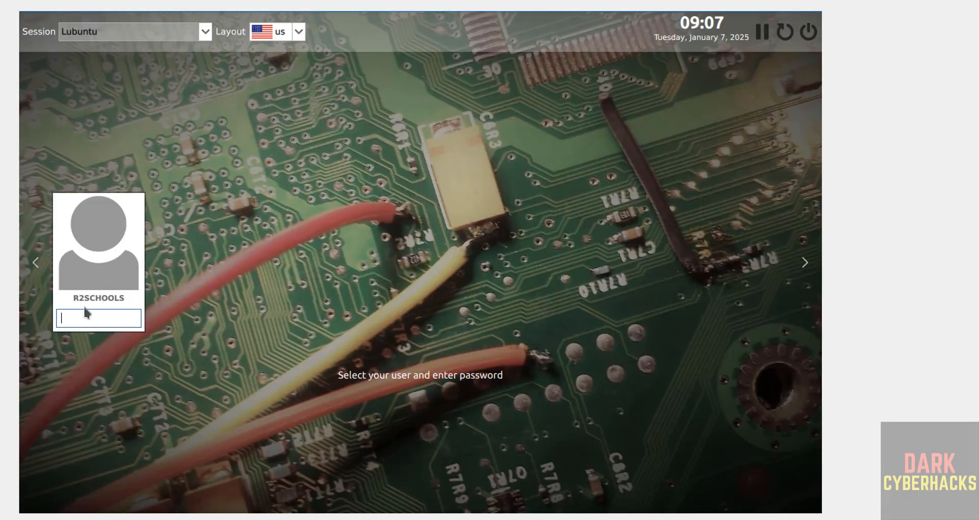
Log in with the account password to reach the LXQt desktop.
type("**********")
key("Return")
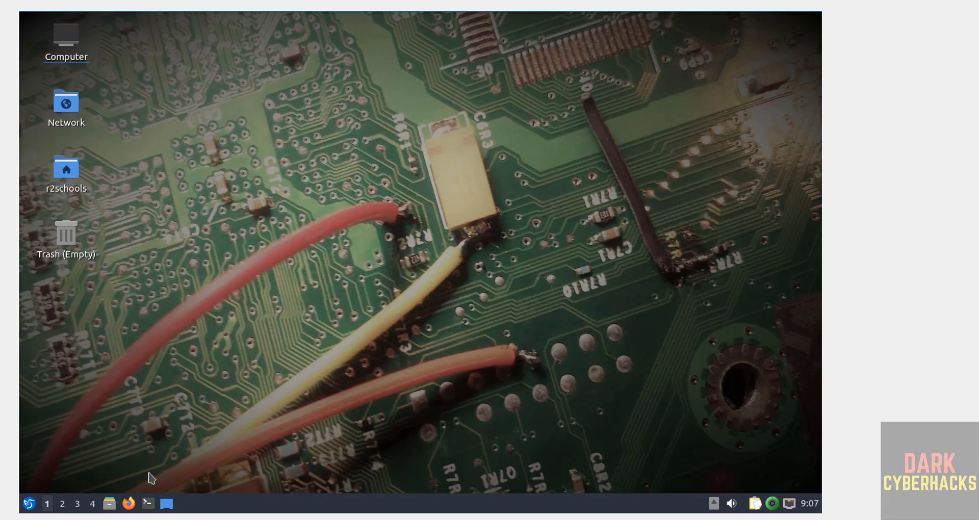
Open QTerminal, check the hostname dragonos37 and network interfaces with ifconfig, then clear the screen.
left_click(149, 505)
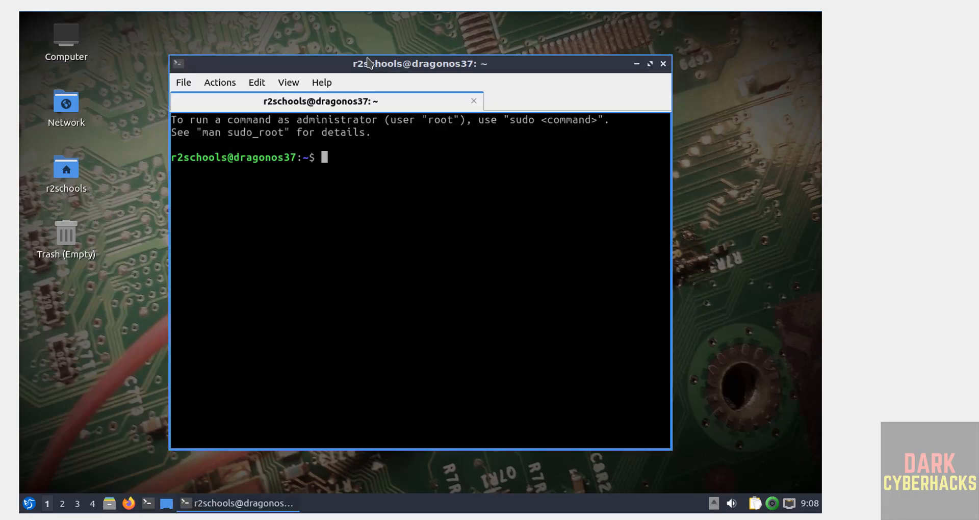
left_click_drag(365, 64, 292, 43)
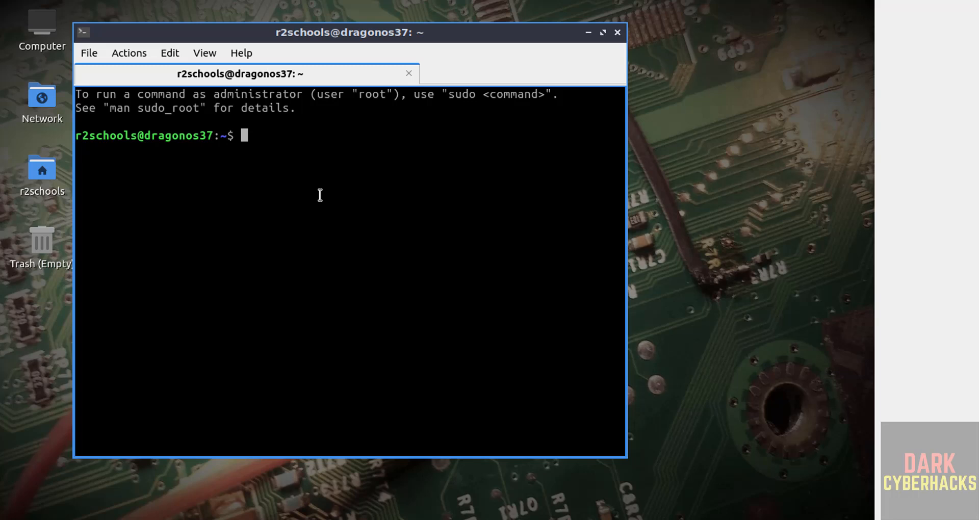
type("hostname")
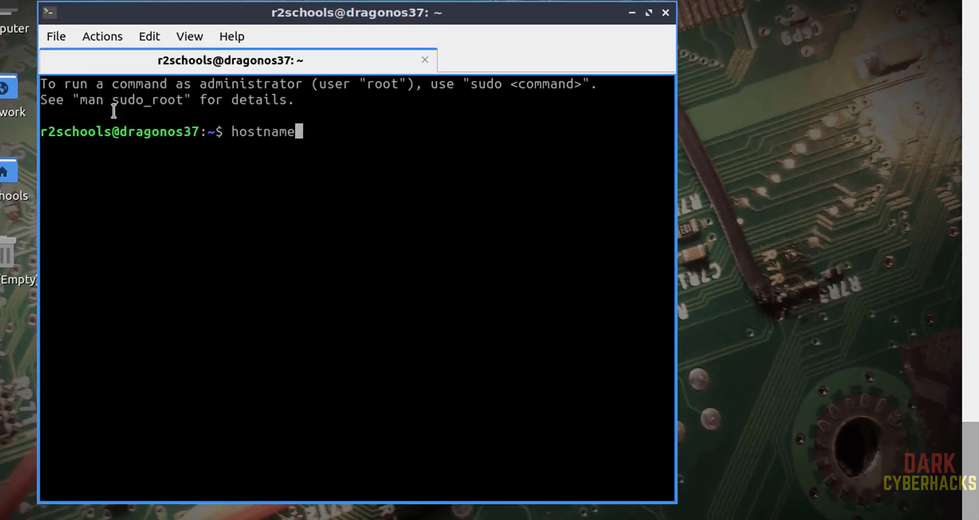
key("Return")
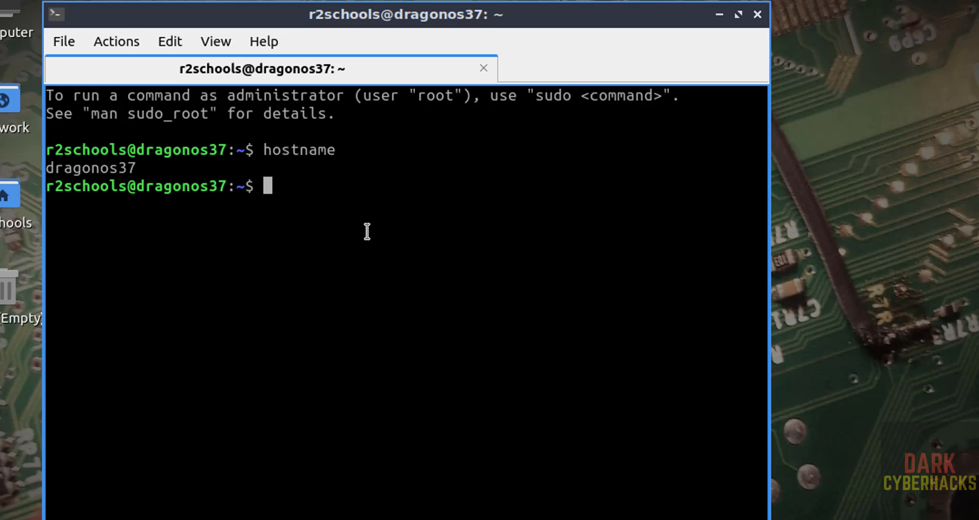
type("ifconfig")
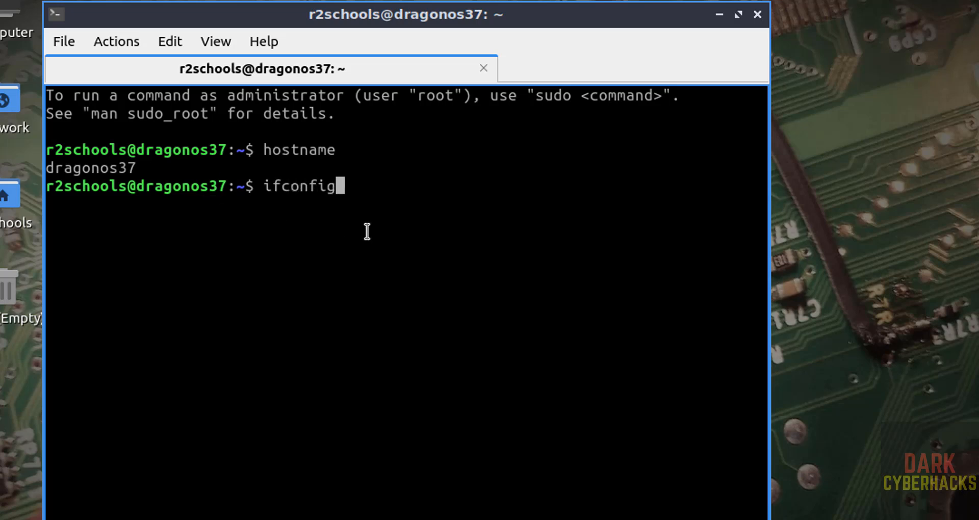
key("Return")
key("ctrl+l")
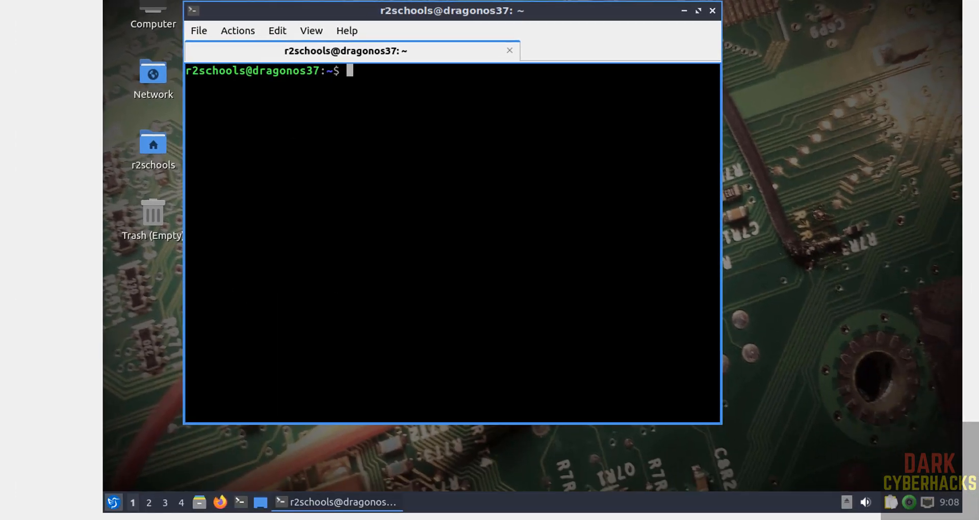
left_click(115, 505)
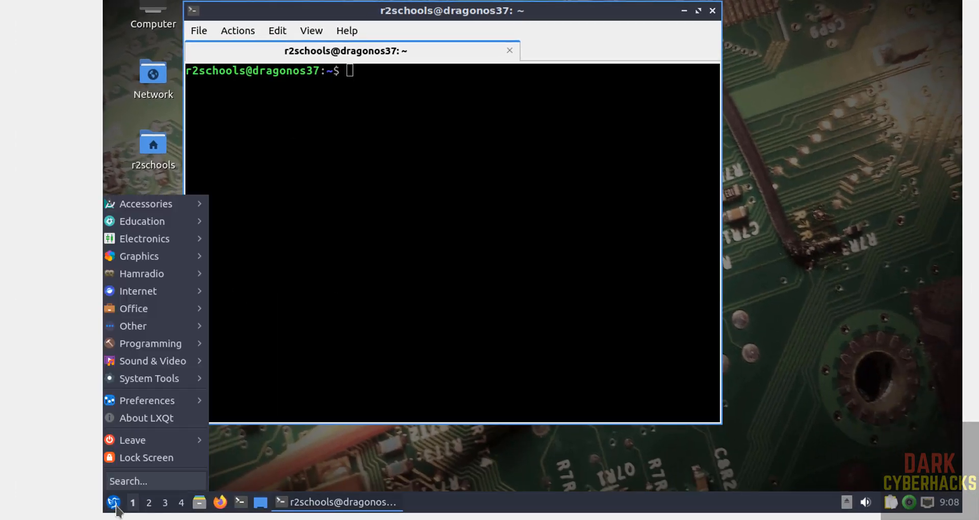
mouse_move(181, 331)
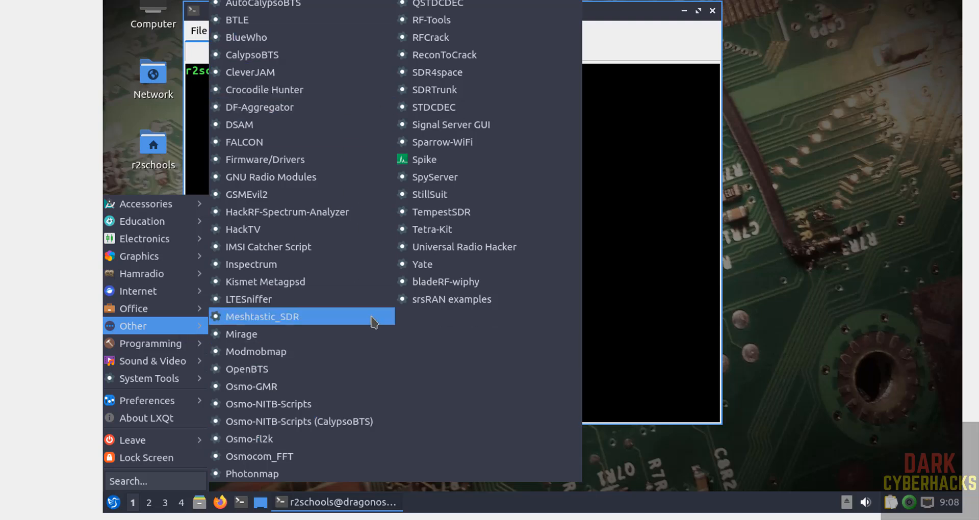
key("Escape")
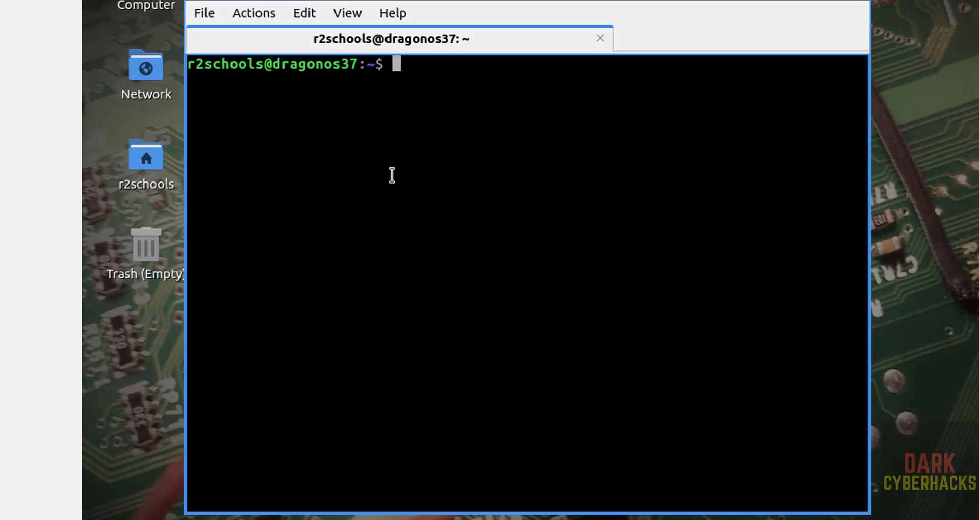
Run sudo apt update && sudo apt upgrade, authenticate with the sudo password, and confirm with y.
type("sudo apt ")
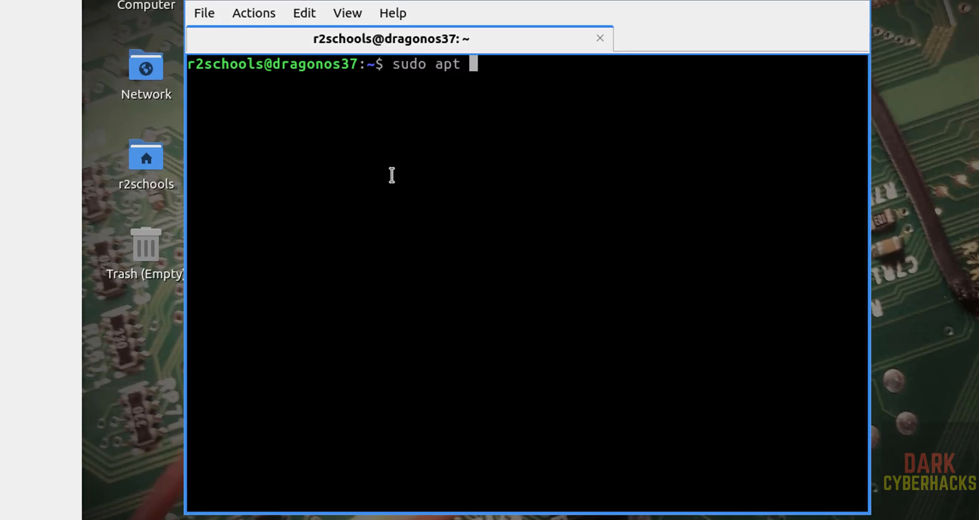
type("update &&&")
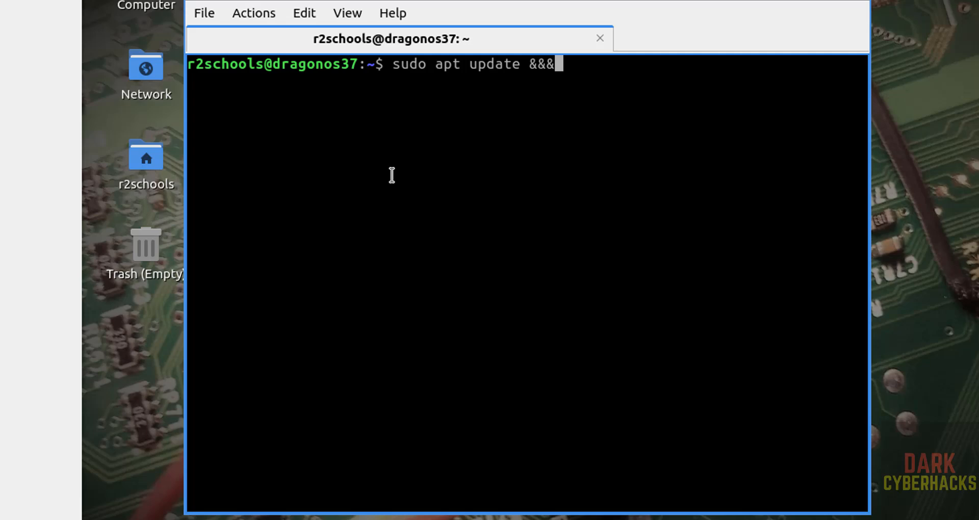
key("BackSpace")
type("sudo ap")
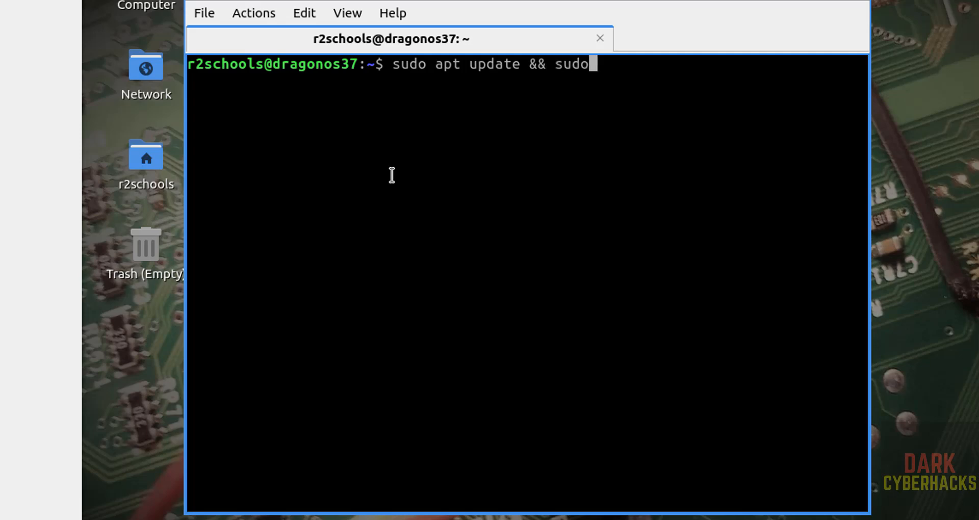
type("t u")
key("BackSpace")
type("u")
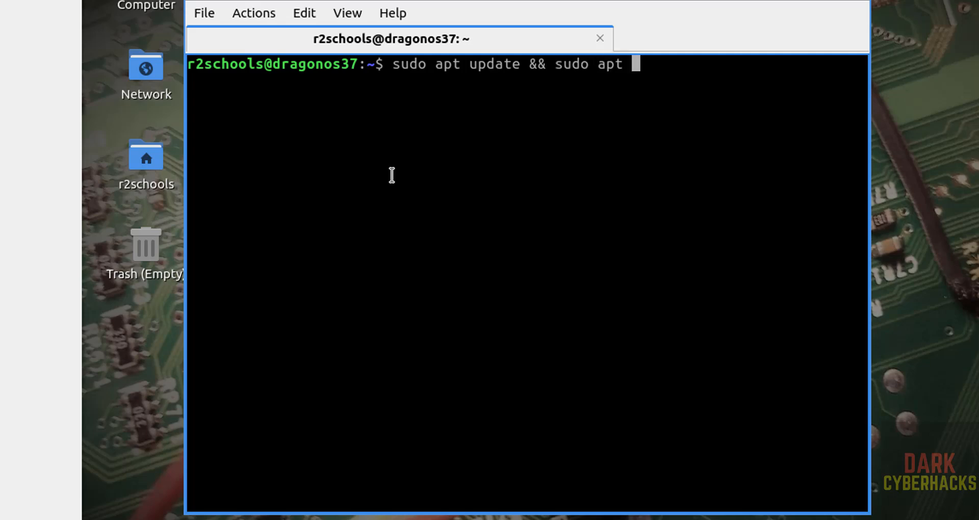
type("pgrade")
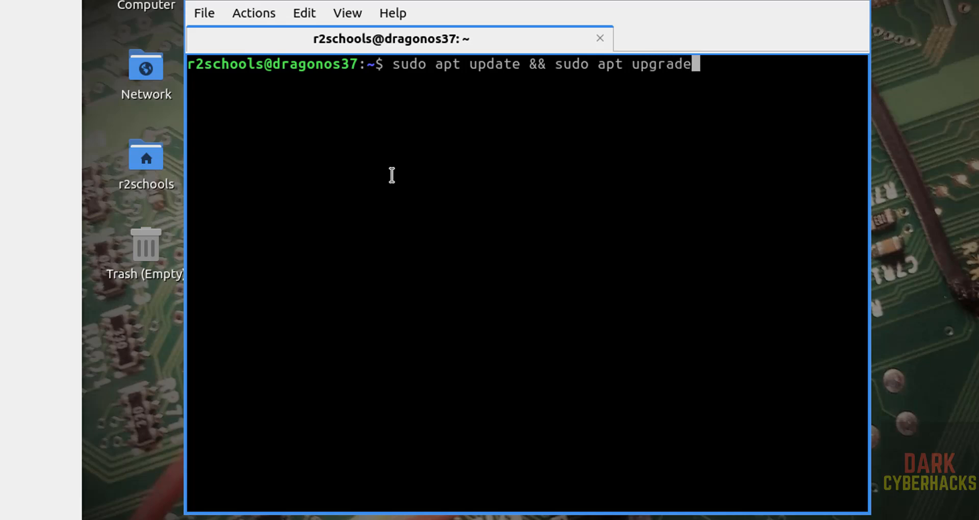
key("Return")
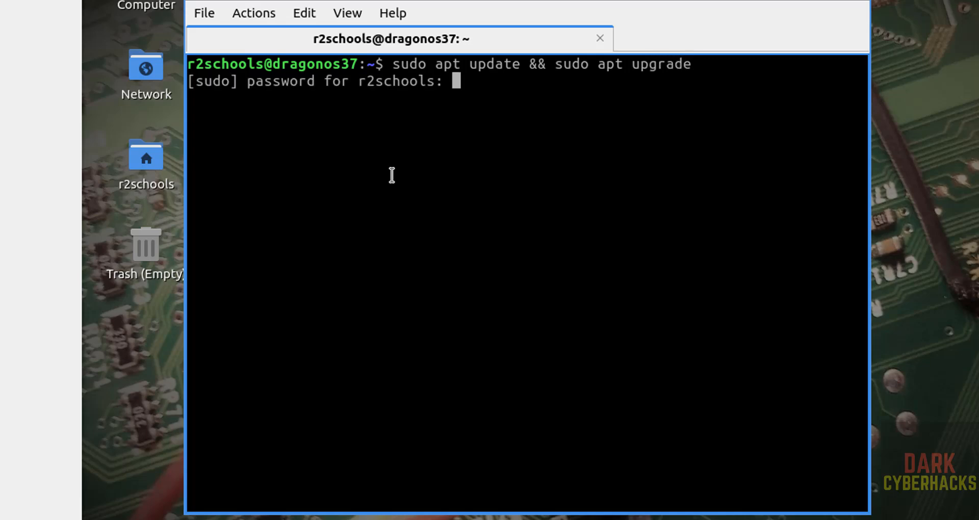
key("Return")
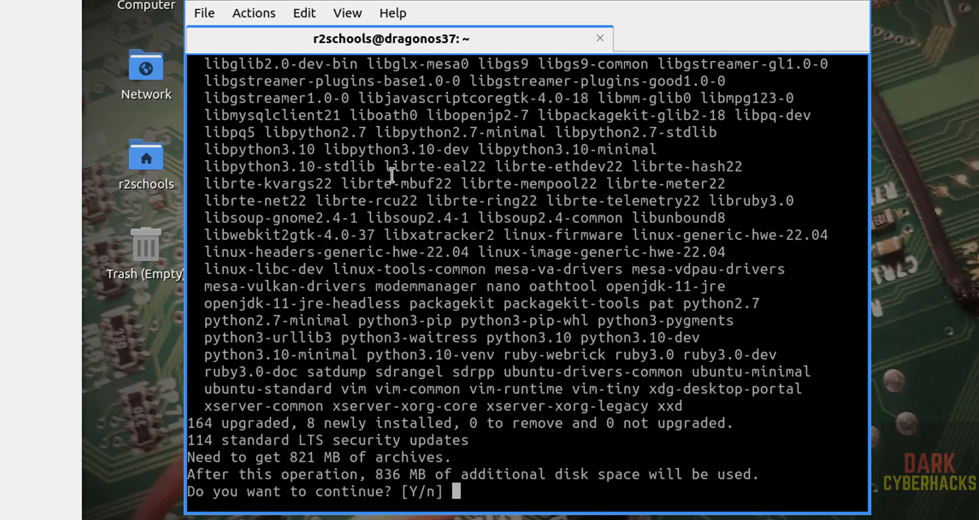
type("y")
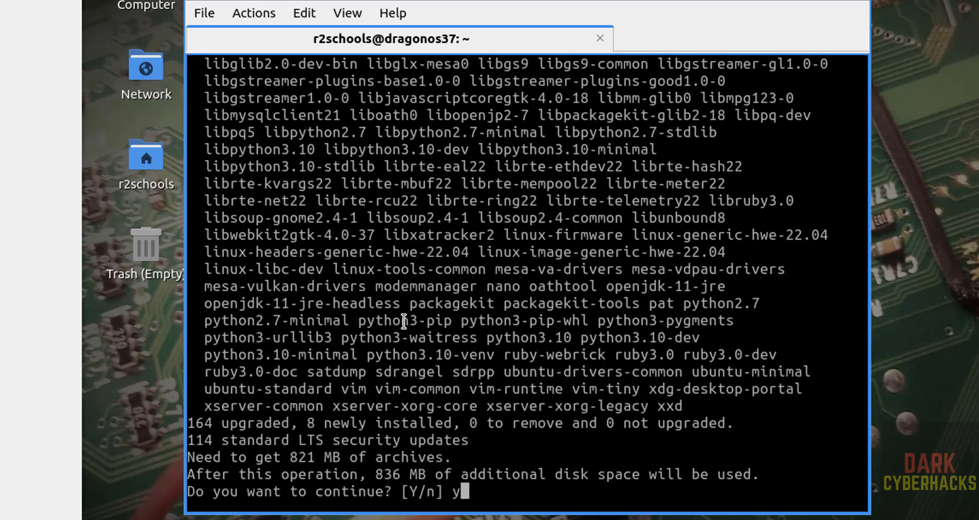
key("Return")
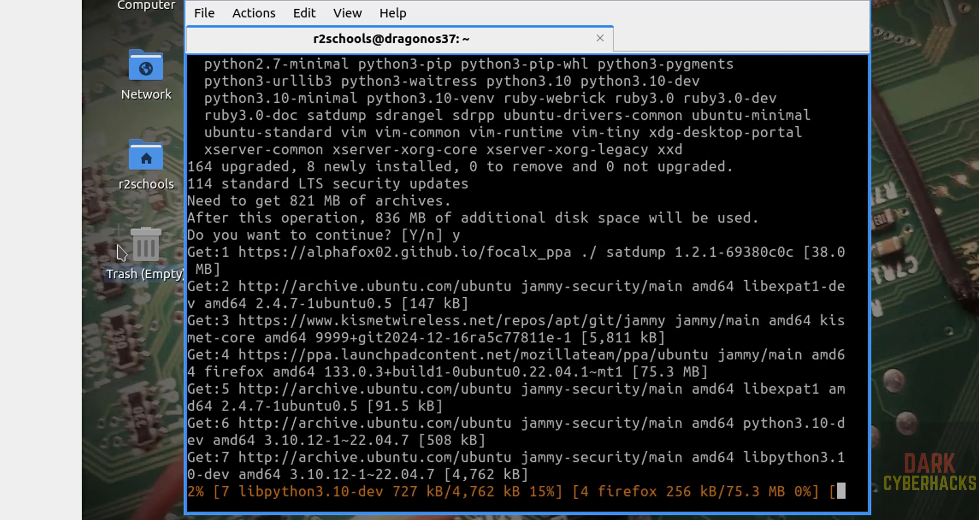